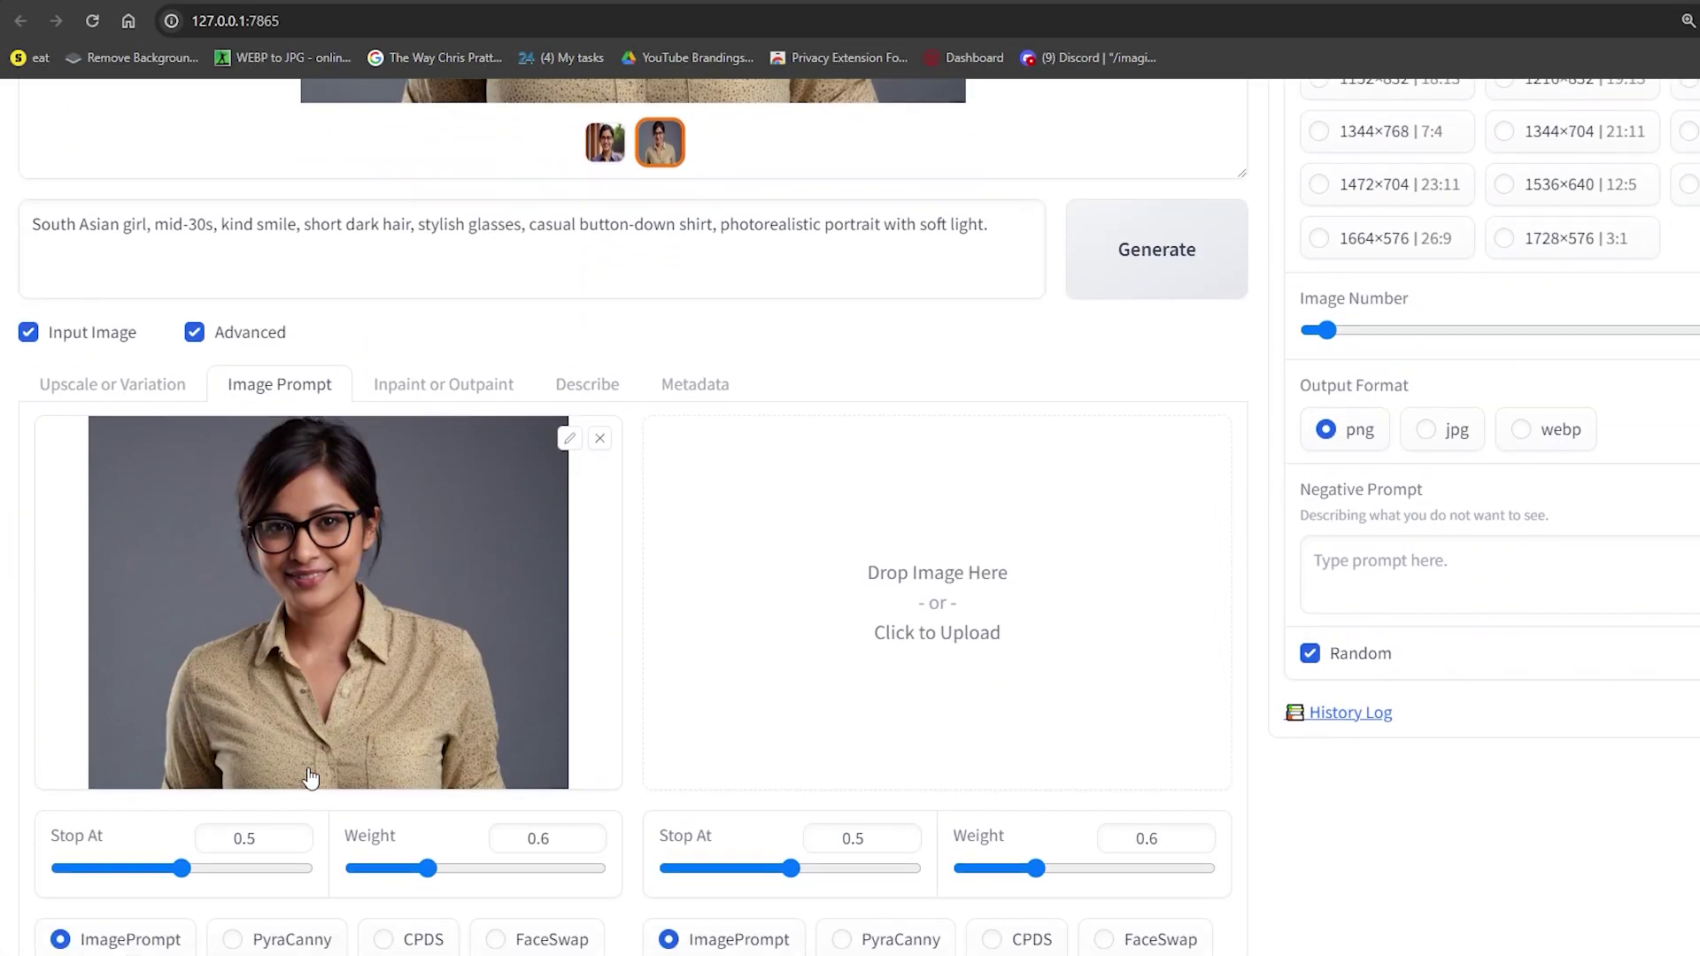
# Step: Begin the prompt: South Asian girl, mid-30s, kind smile, short dark hair, stylish glasses
pyautogui.scroll(-1, 310, 774)
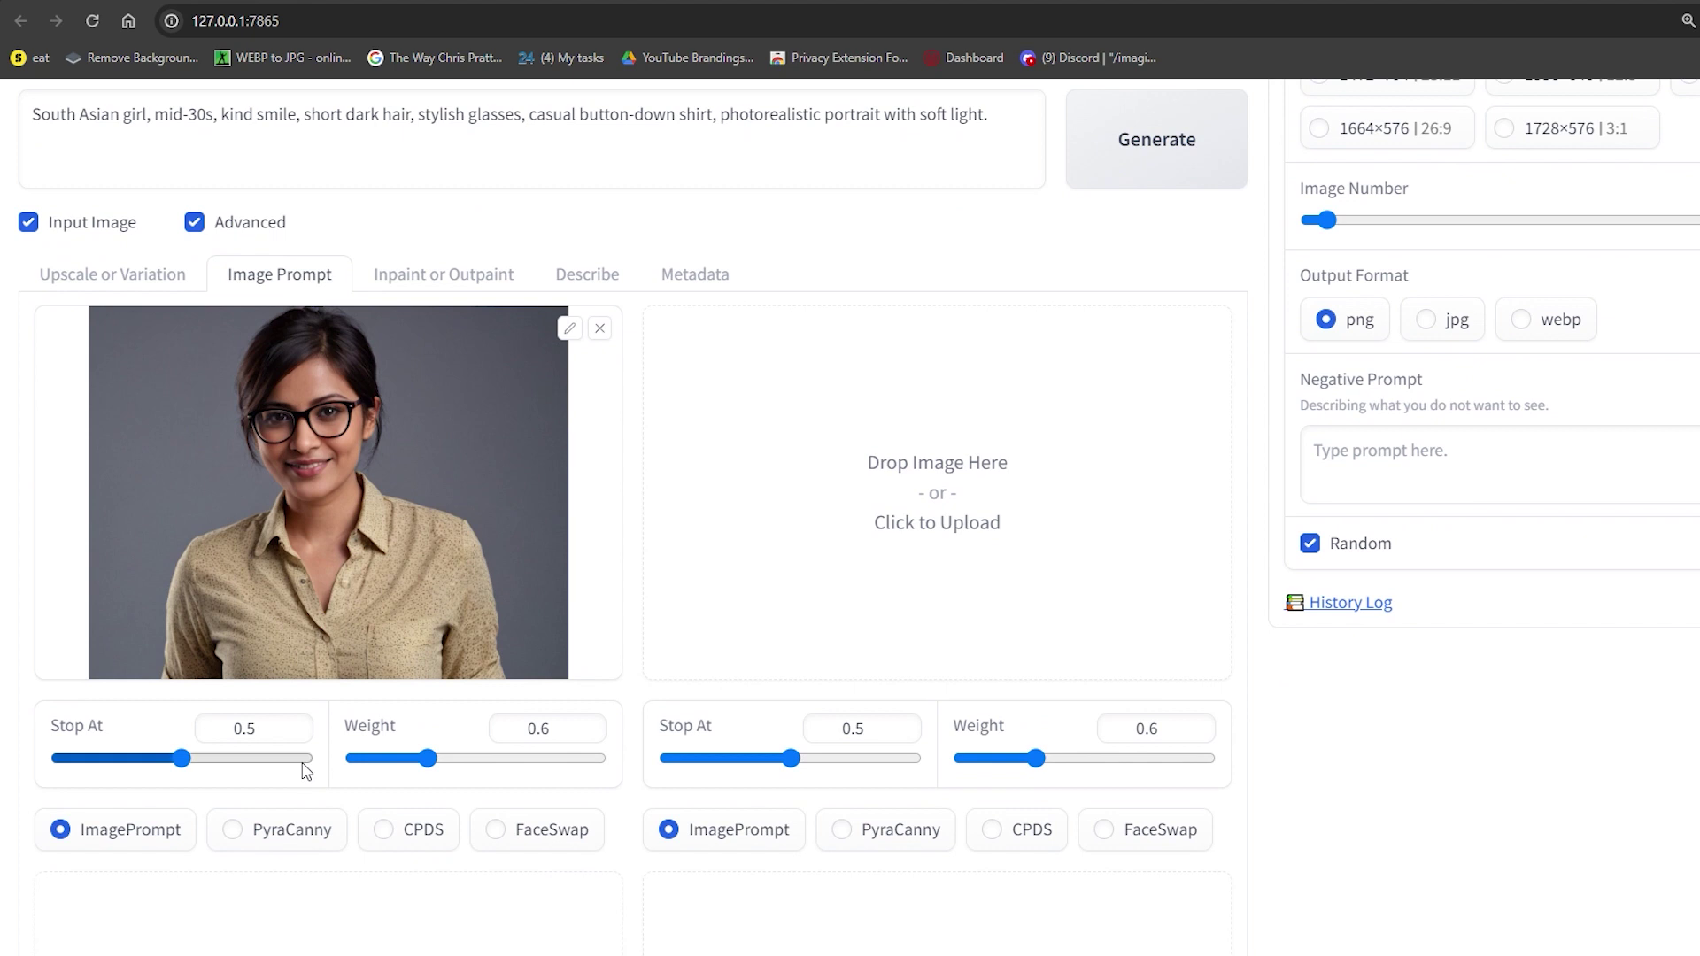
pyautogui.click(497, 830)
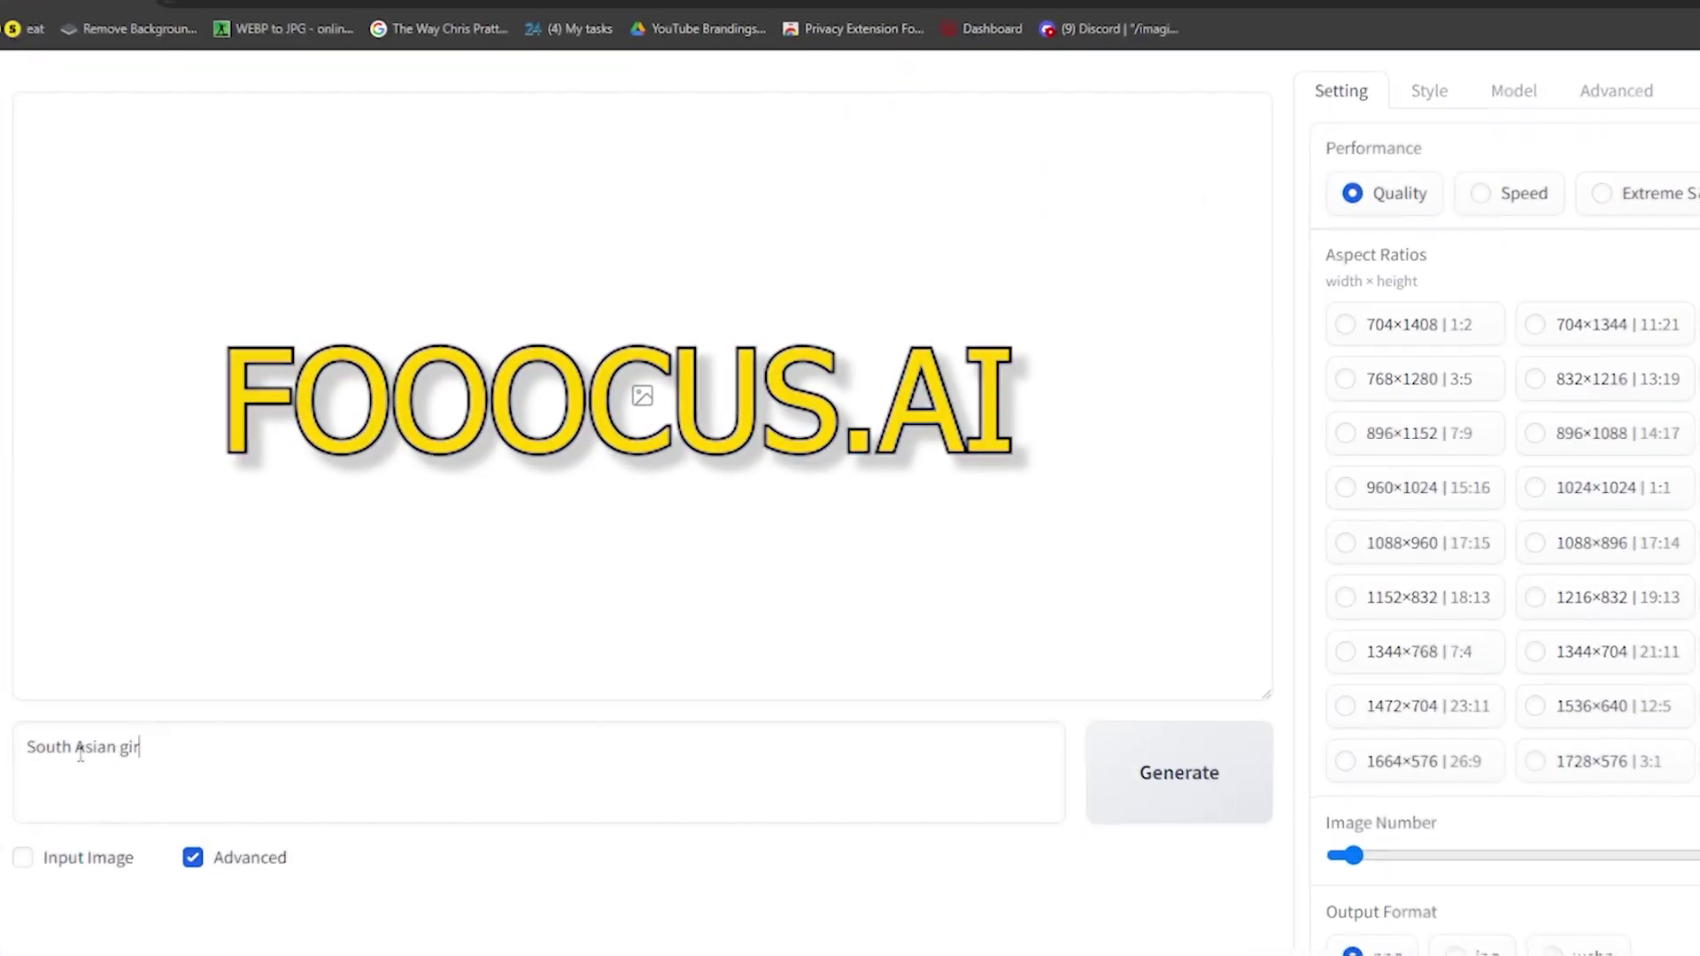
pyautogui.write('mid-30s, kind smile')
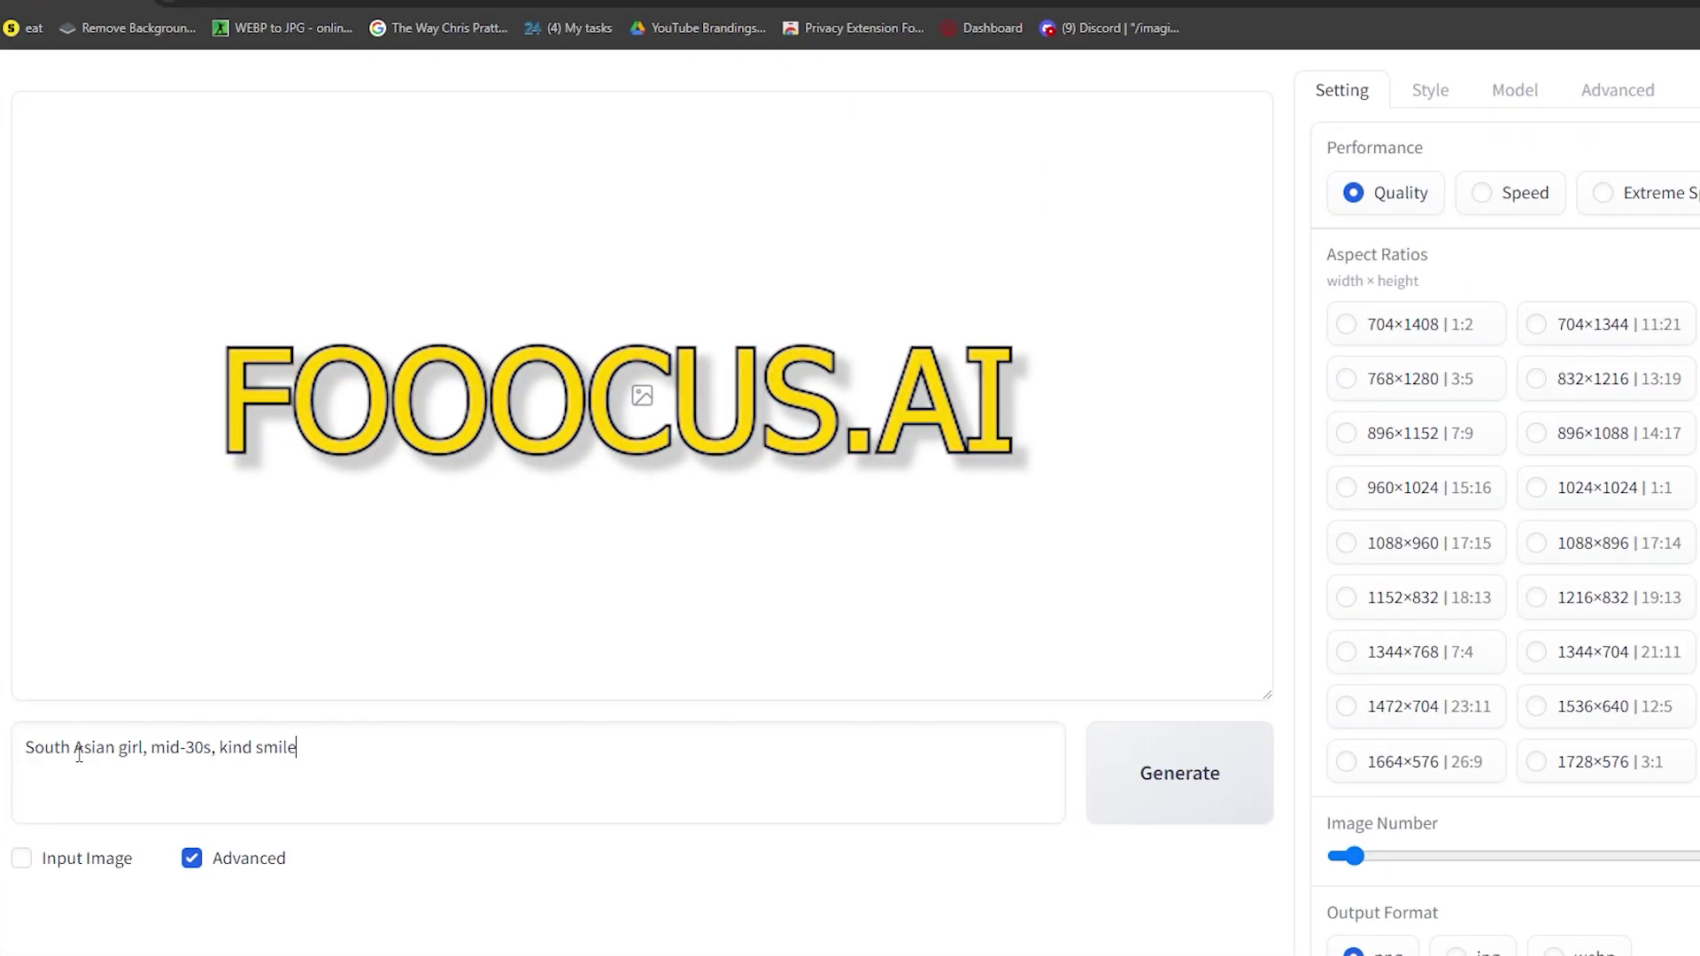
pyautogui.write(', short dark hair, stylish glasses, casual button,')
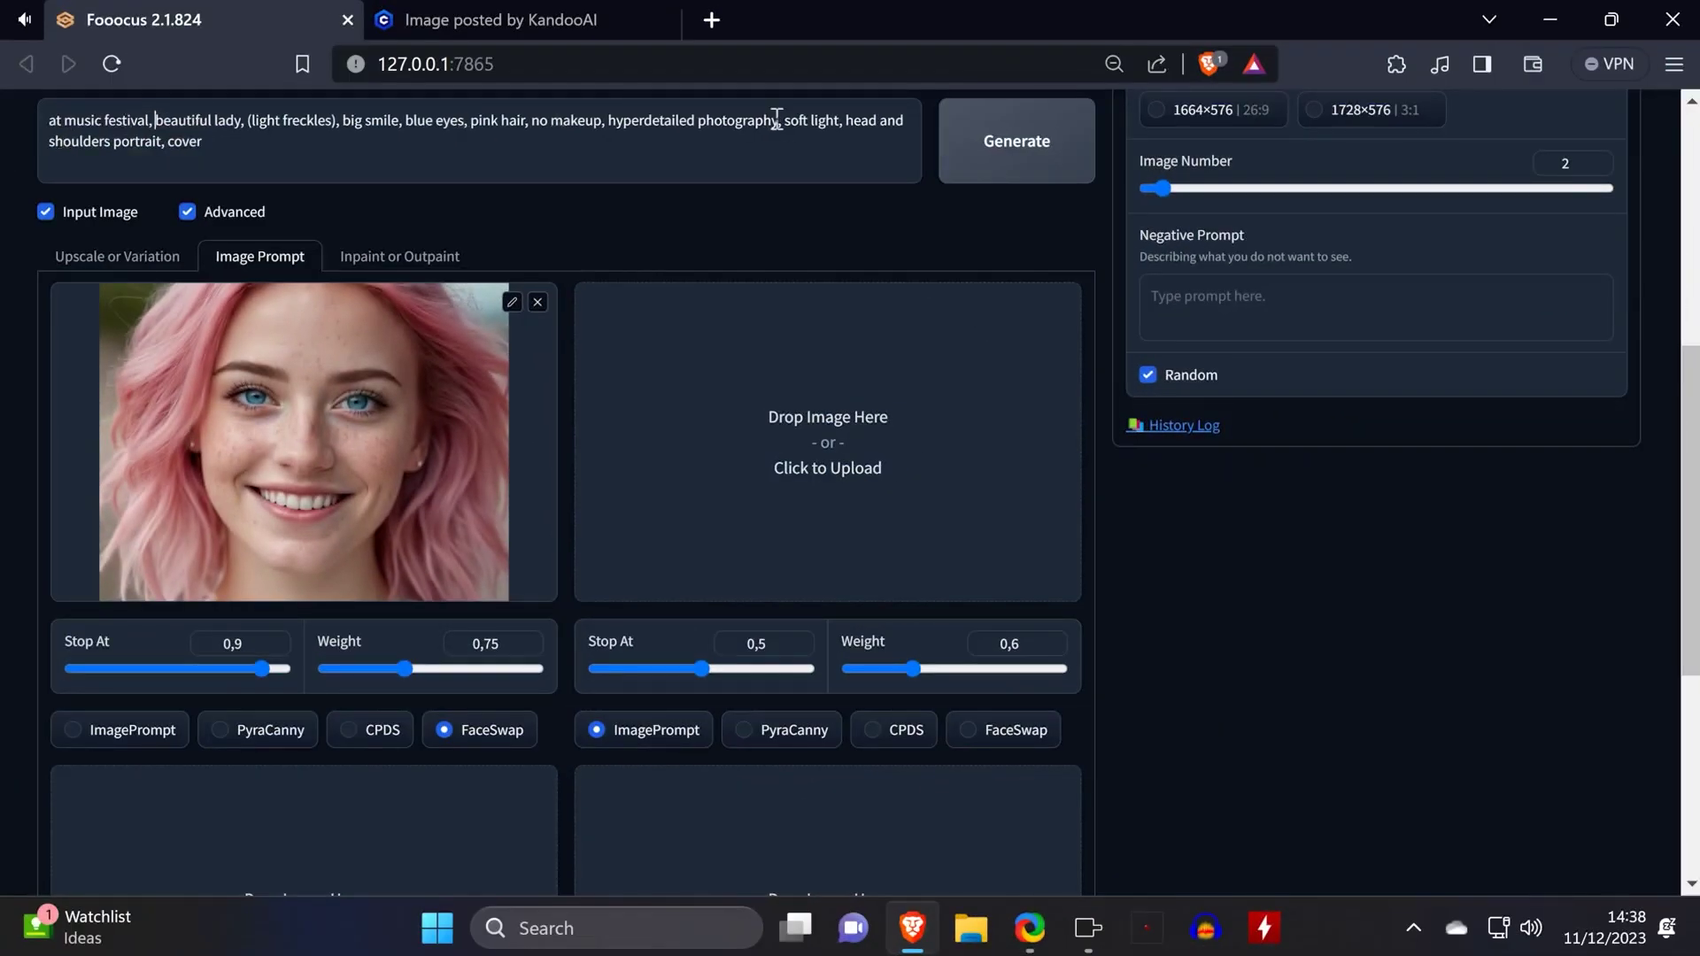
# Step: Generate from the music-festival prompt with the pink-haired portrait as FaceSwap reference
pyautogui.click(1040, 177)
pyautogui.scroll(5, 1043, 178)
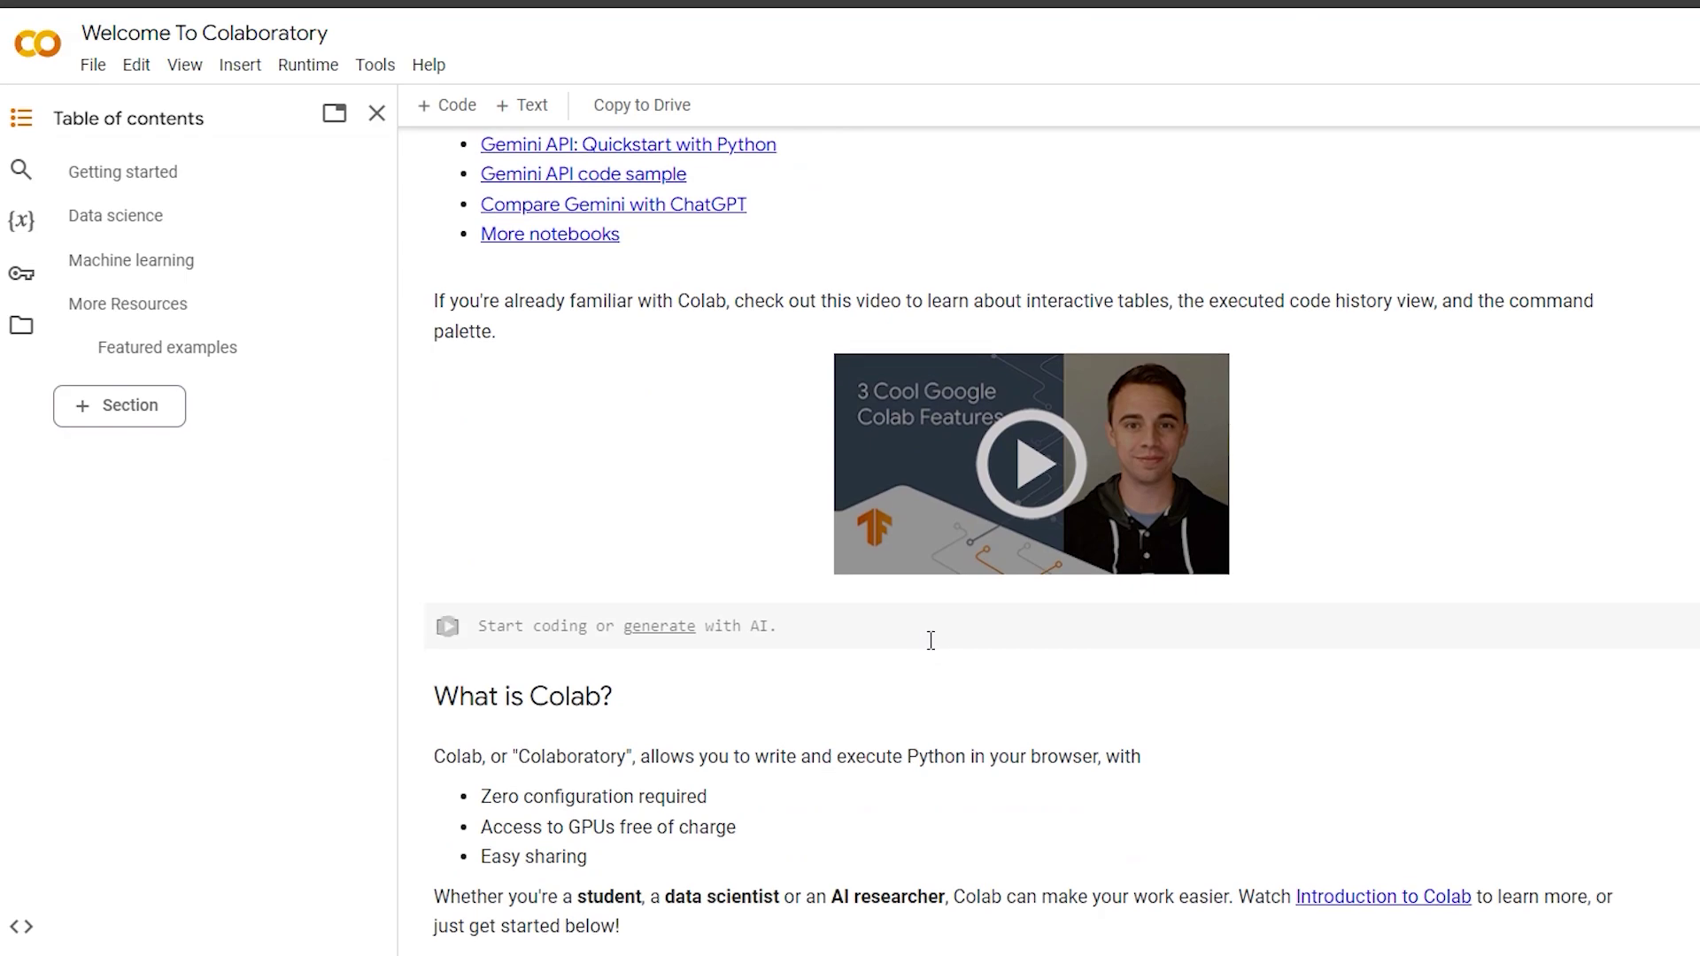
pyautogui.scroll(-20, 931, 640)
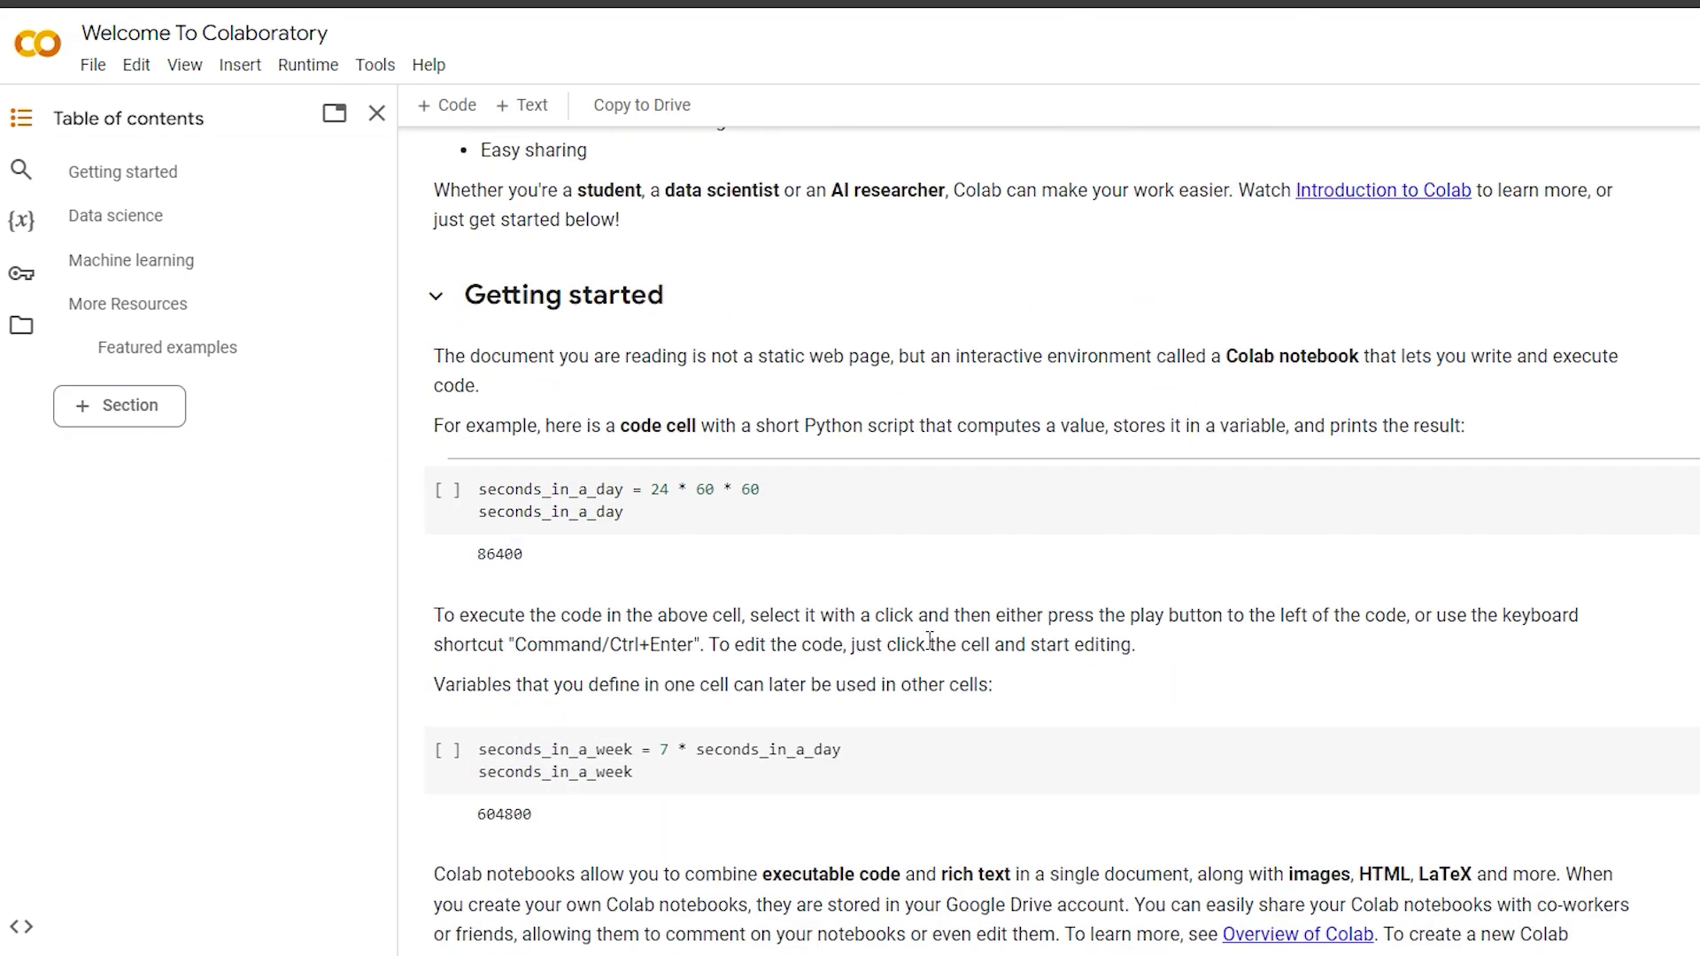
pyautogui.scroll(-10, 931, 641)
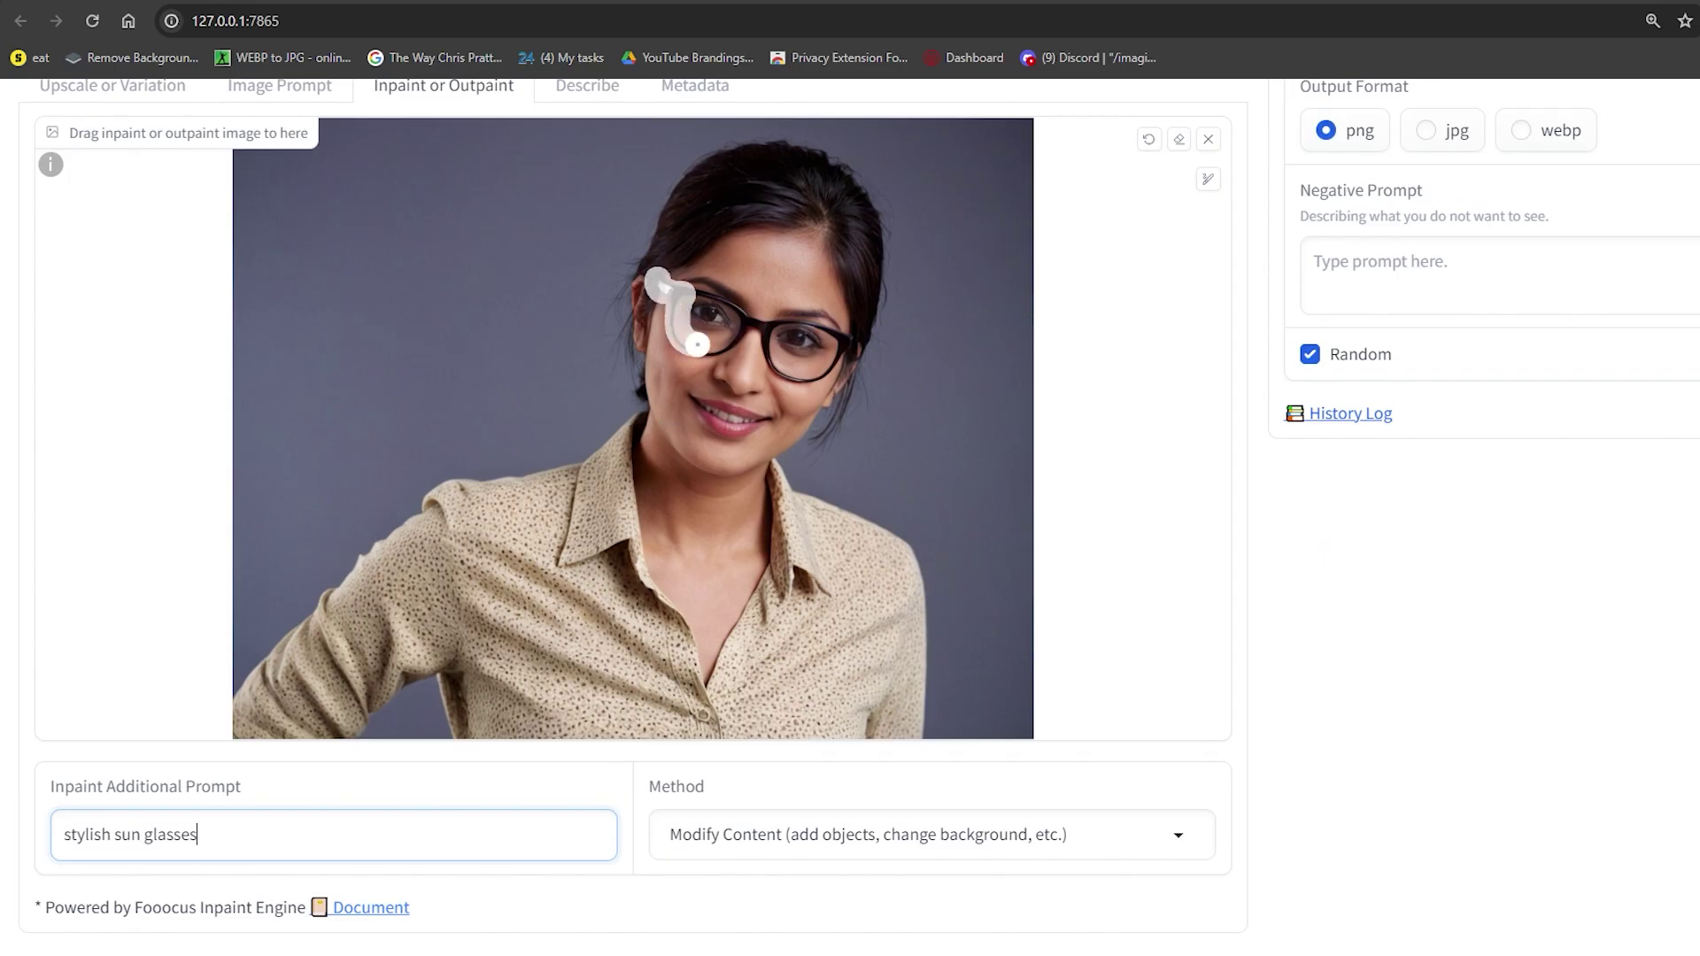
pyautogui.moveTo(709, 328)
pyautogui.mouseDown()
pyautogui.moveTo(793, 375)
pyautogui.moveTo(835, 351)
pyautogui.mouseUp()
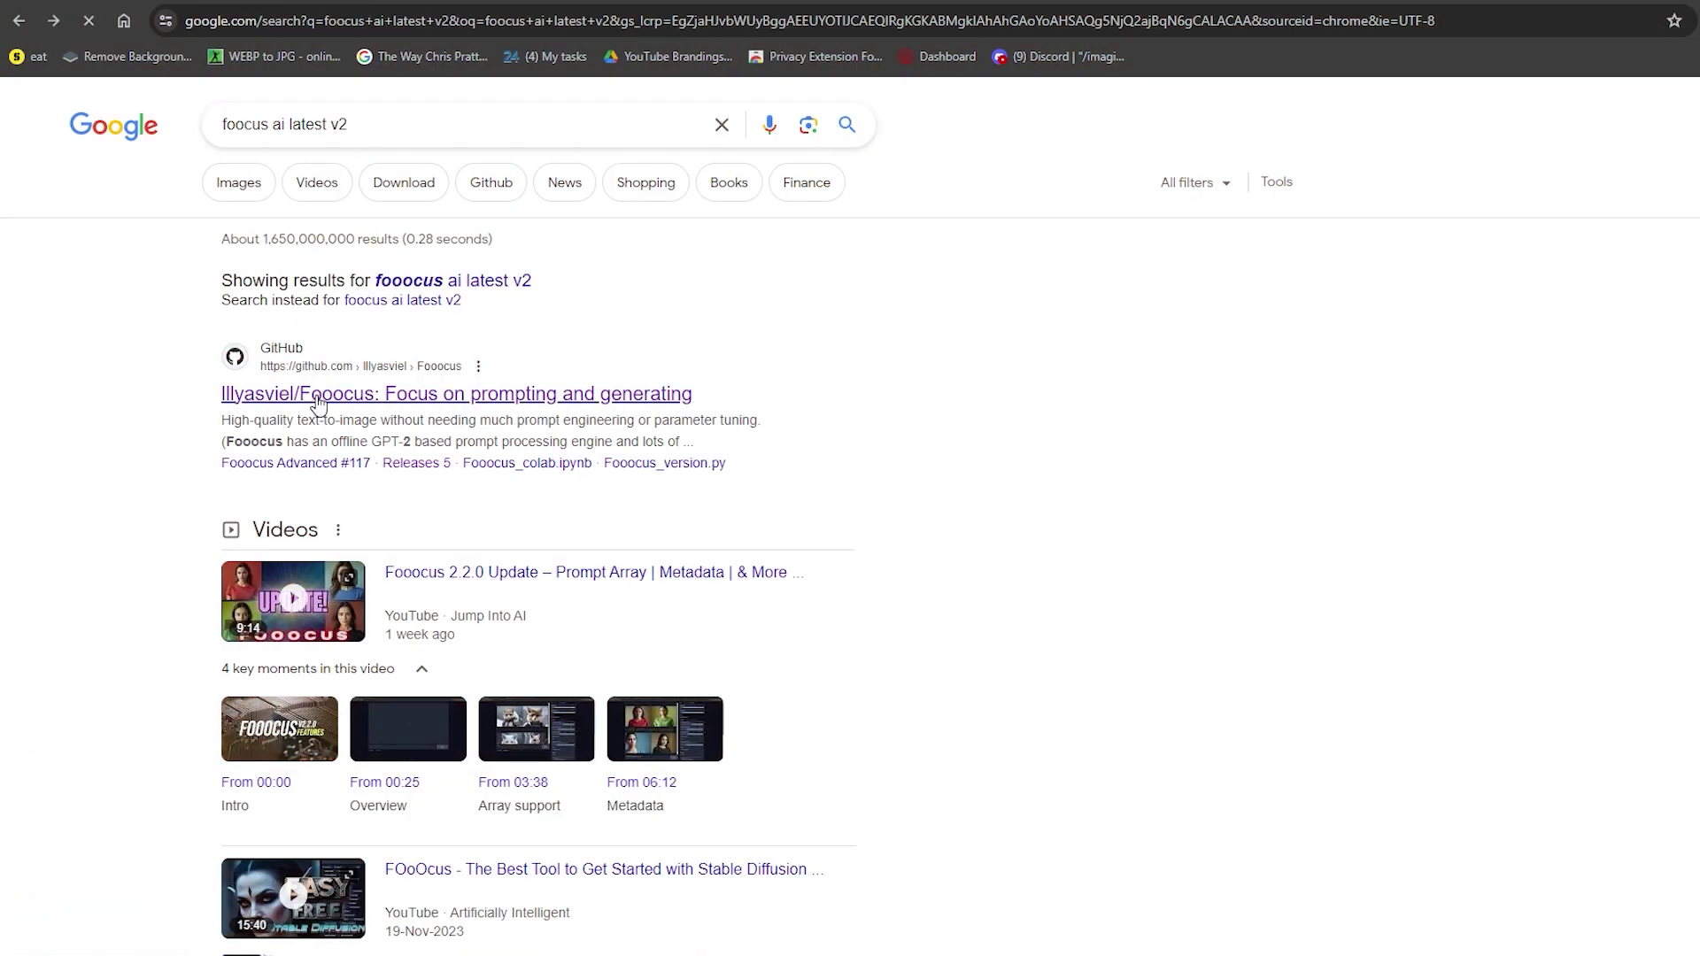
# Step: Download the 1.82 GB Fooocus_win64_2-1-831.7z Windows package into Downloads\Compressed
pyautogui.scroll(-20, 312, 403)
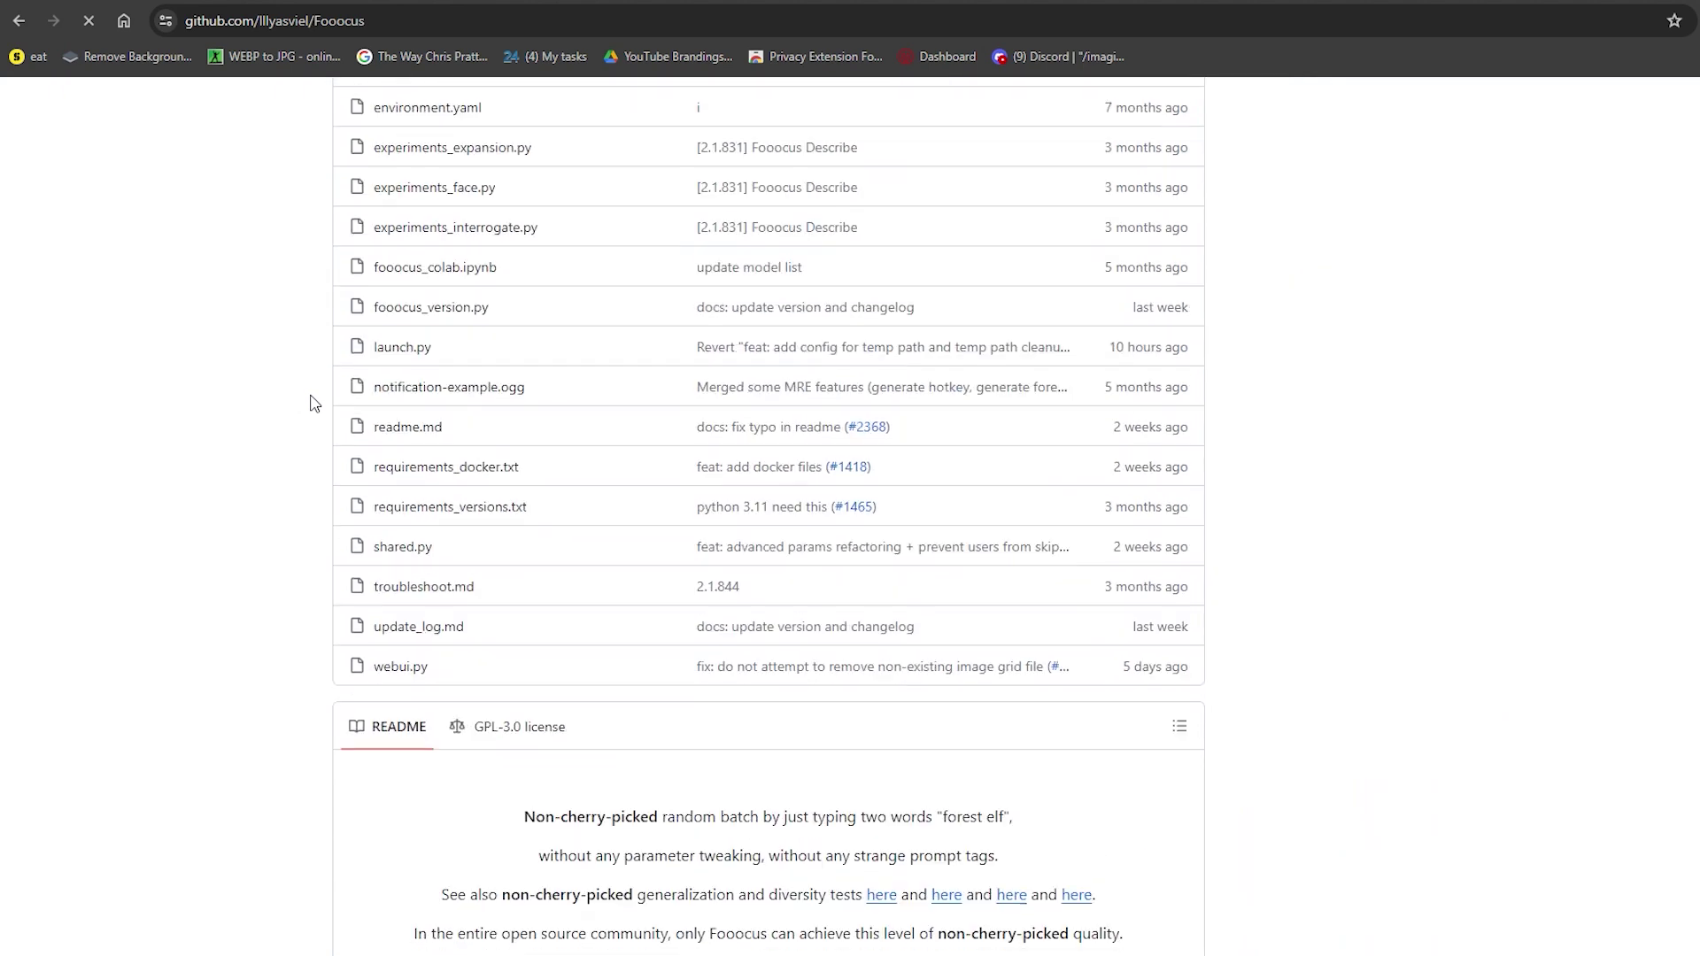
pyautogui.scroll(-9, 311, 403)
pyautogui.scroll(1, 311, 403)
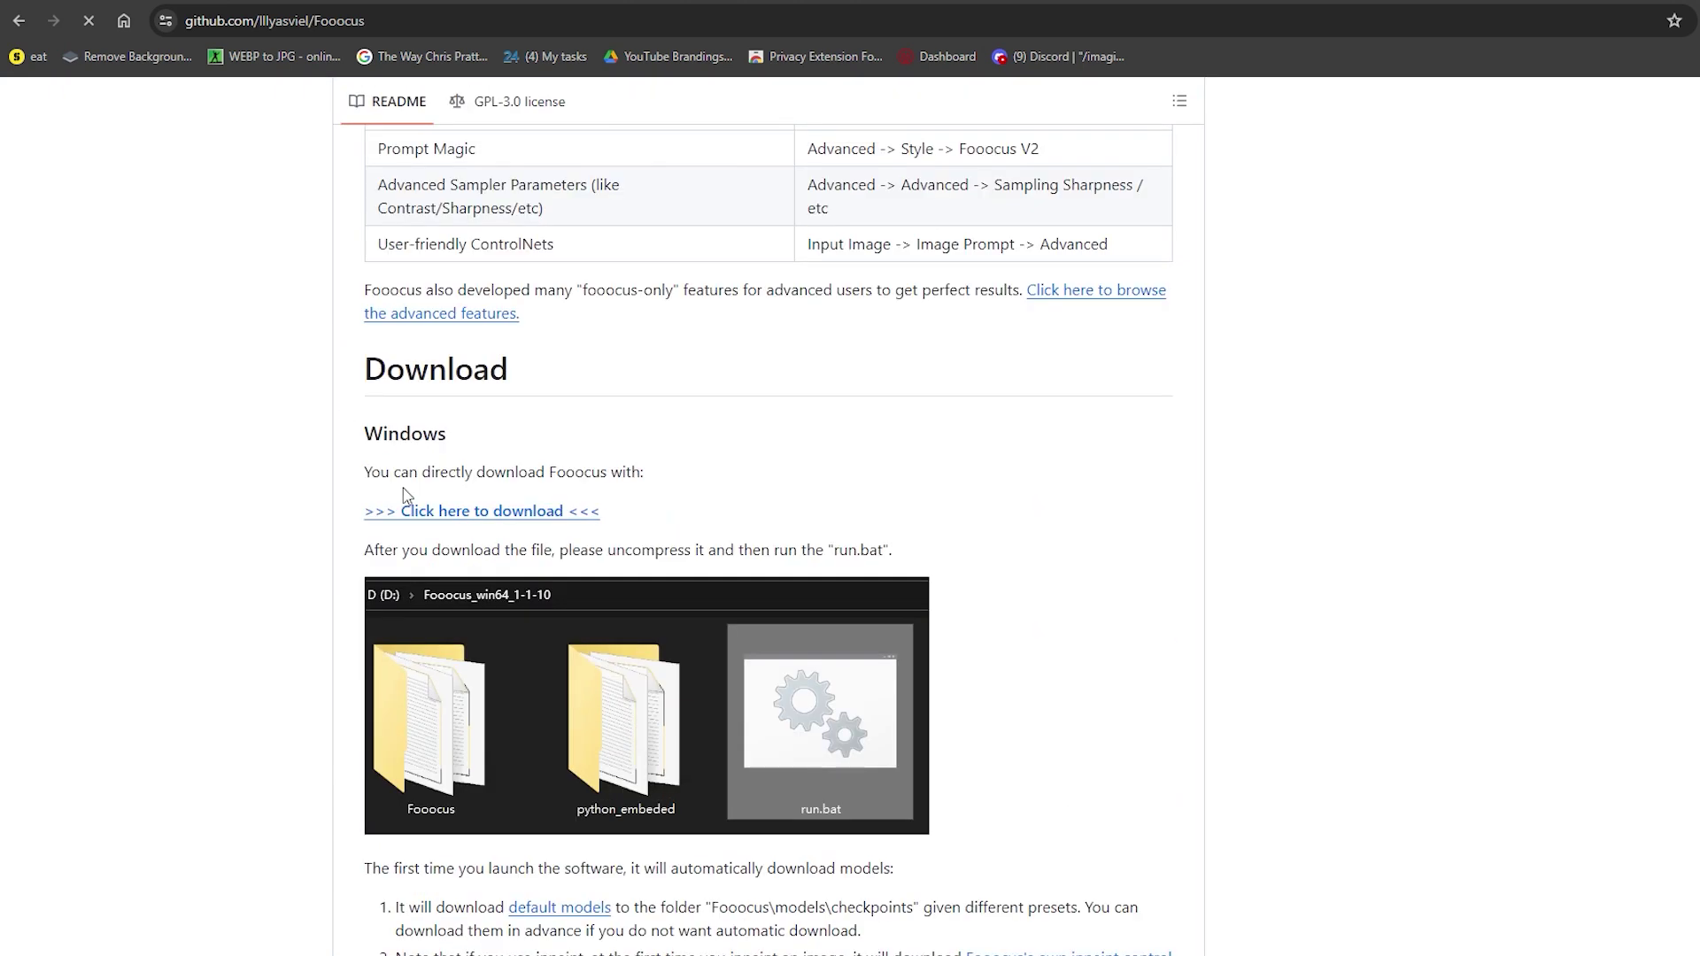
pyautogui.click(470, 513)
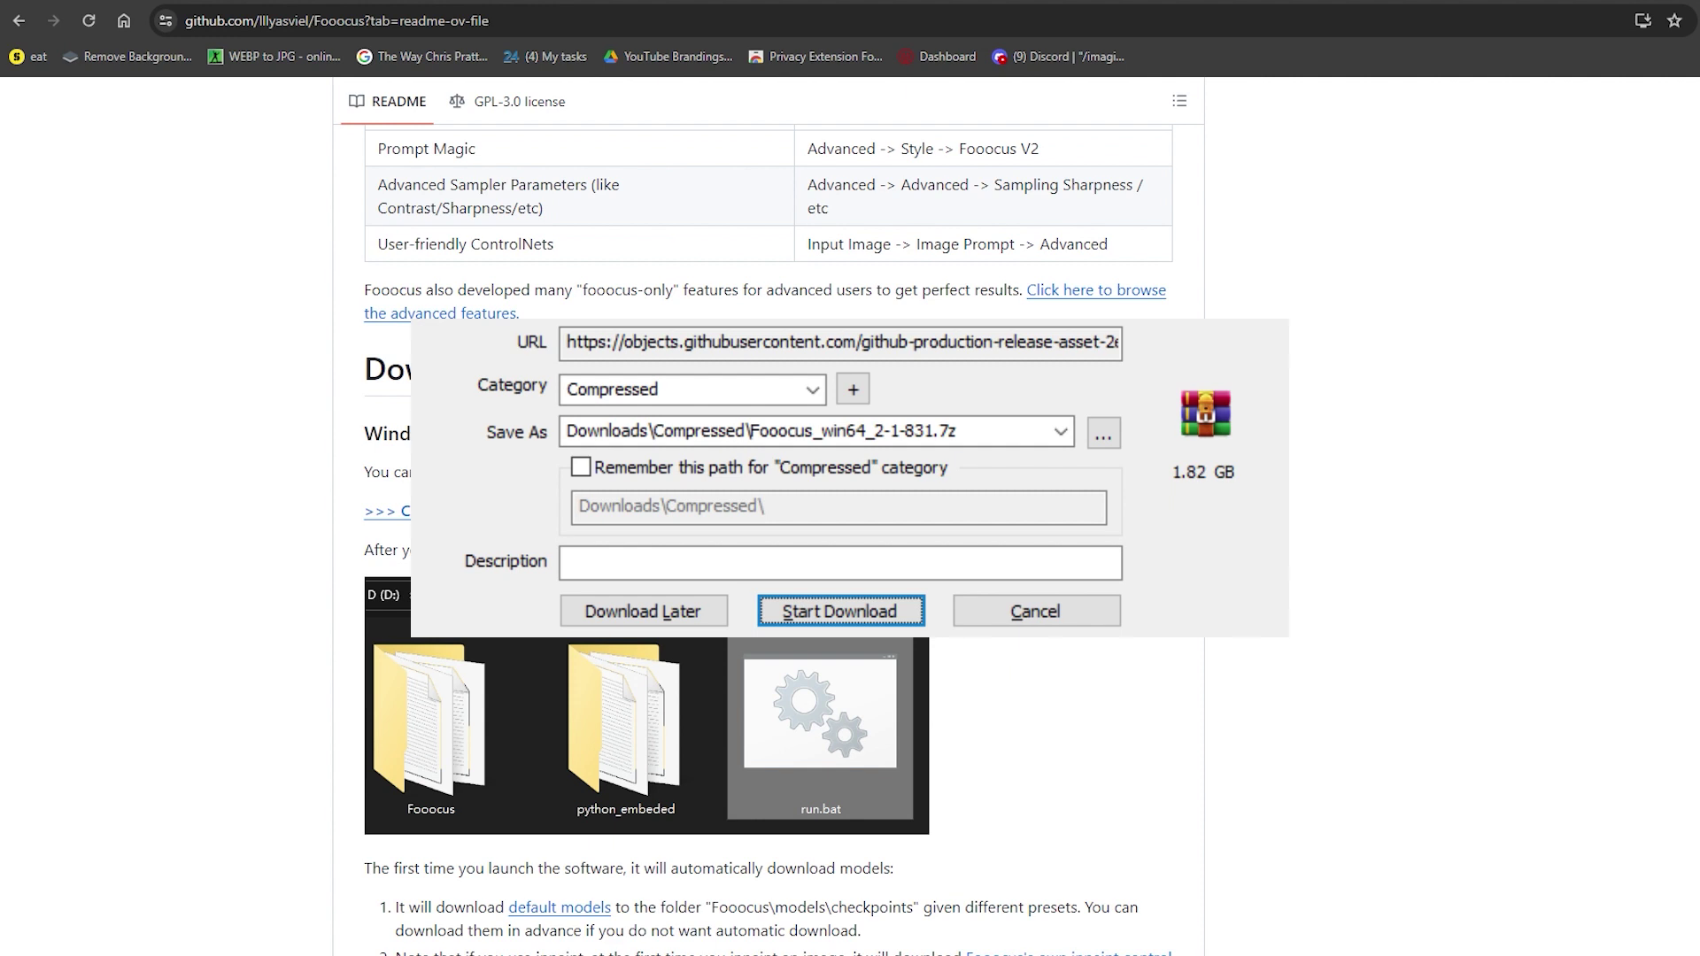
pyautogui.click(912, 620)
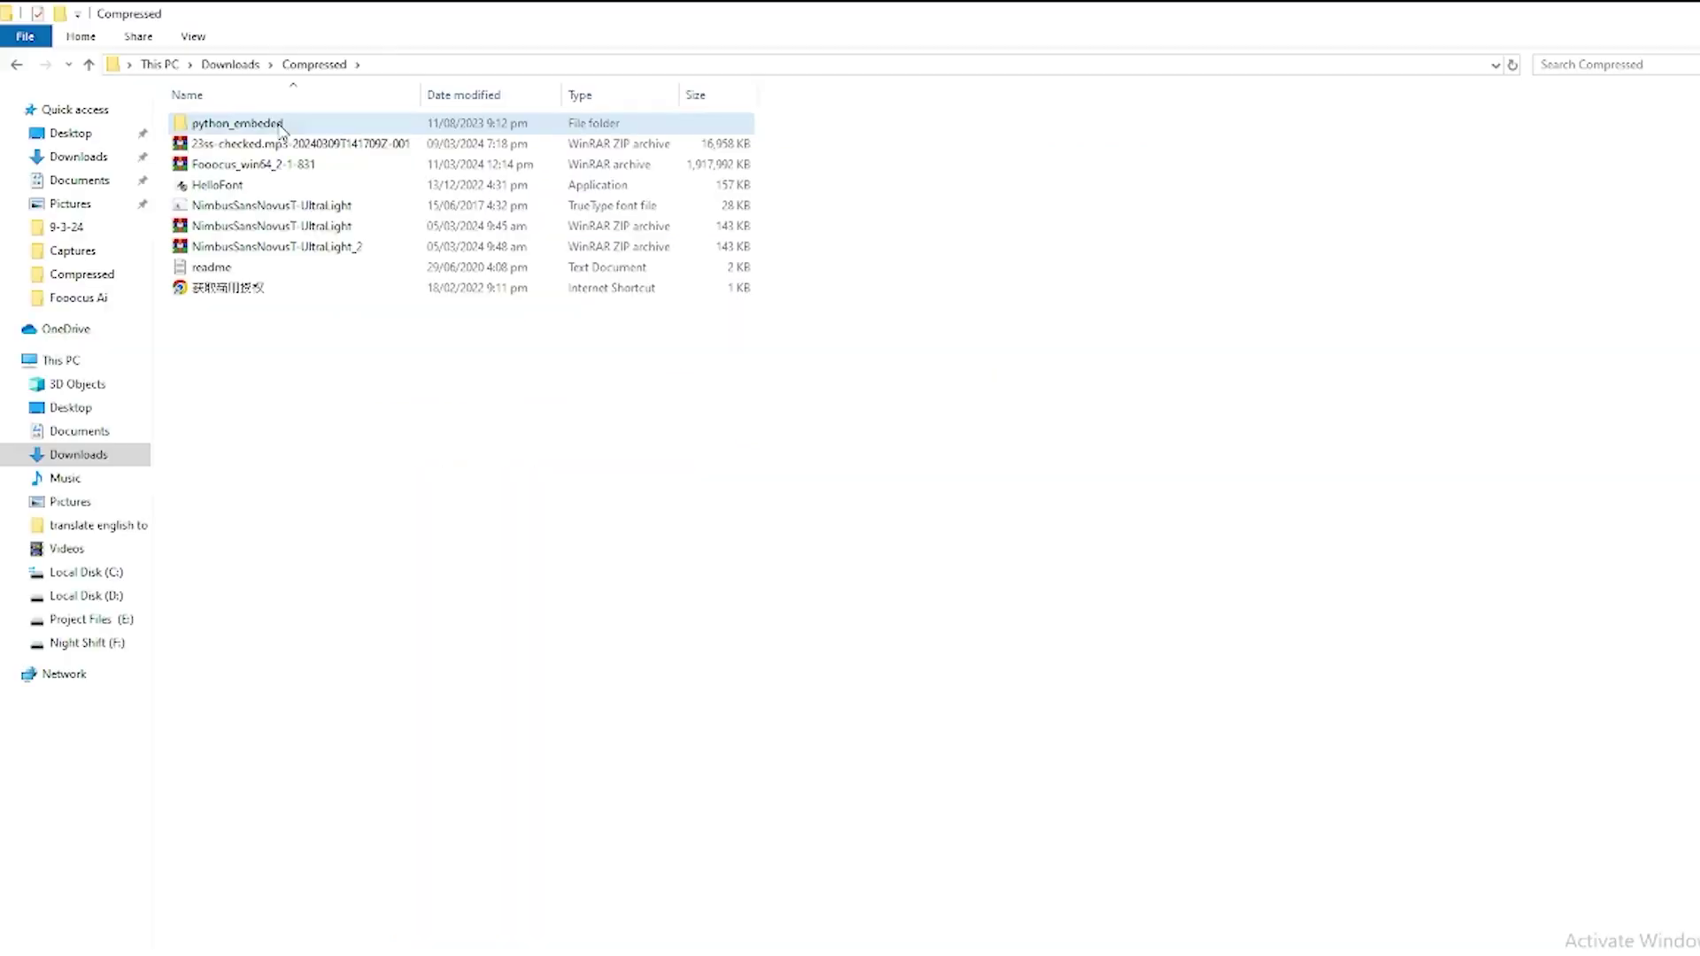
pyautogui.click(272, 129)
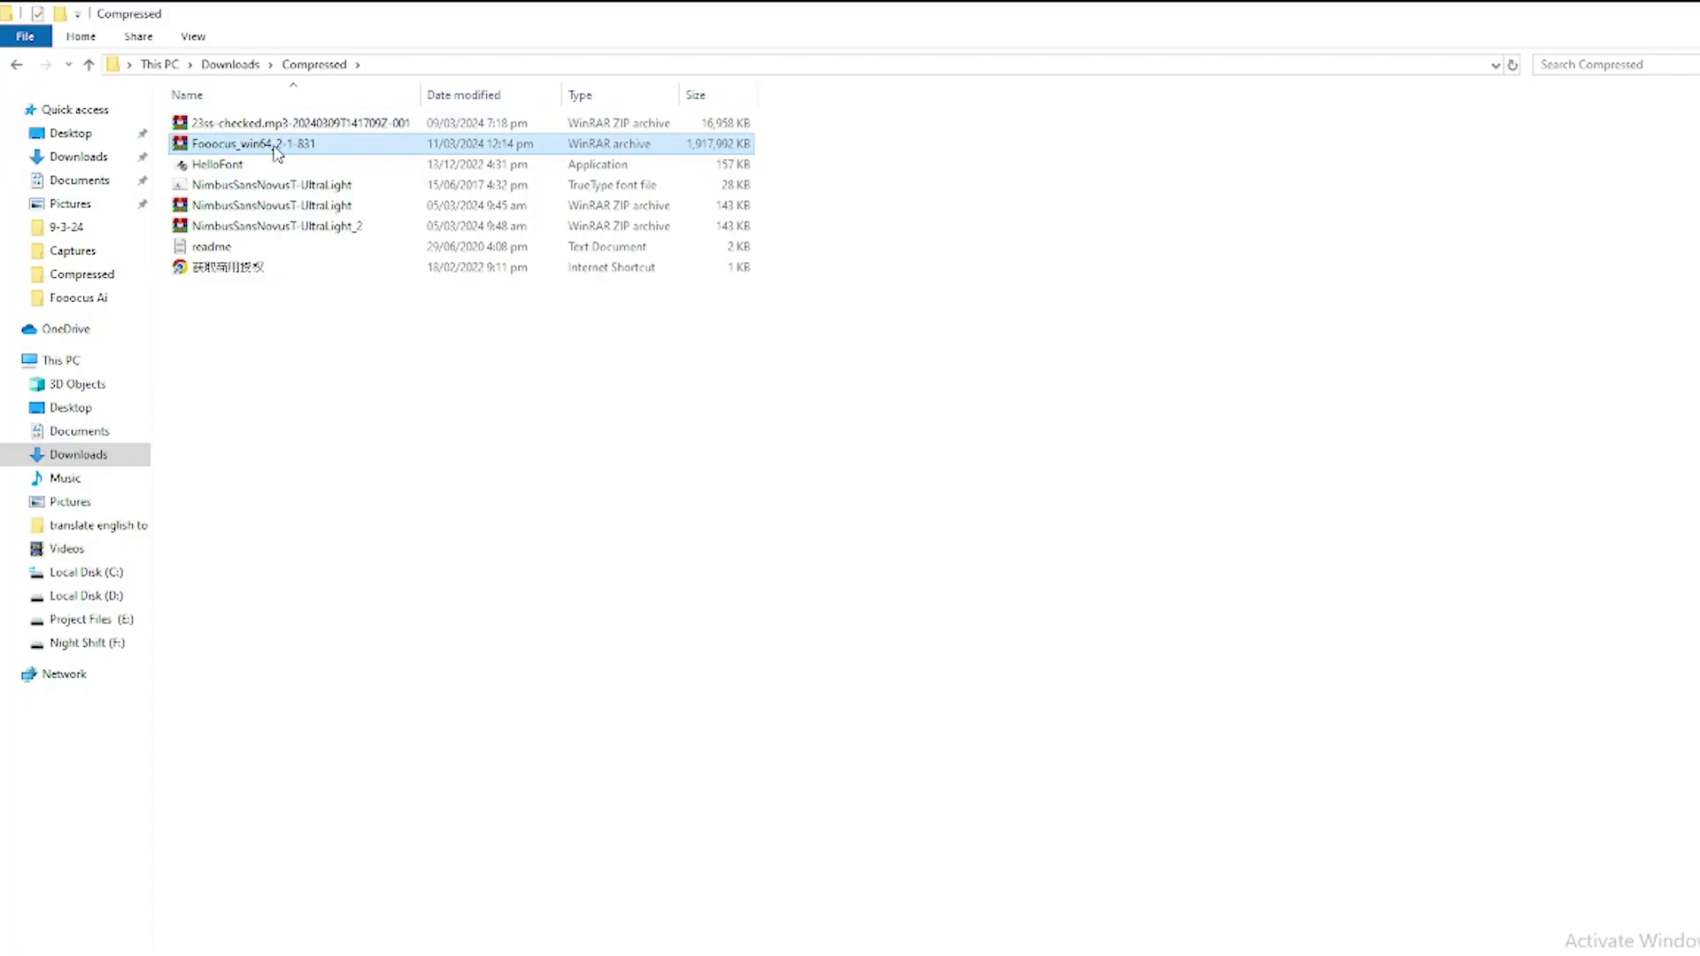
# Step: Extract the archive to Fooocus_win64_2-1-831\ and launch Fooocus via run.bat
pyautogui.rightClick(274, 149)
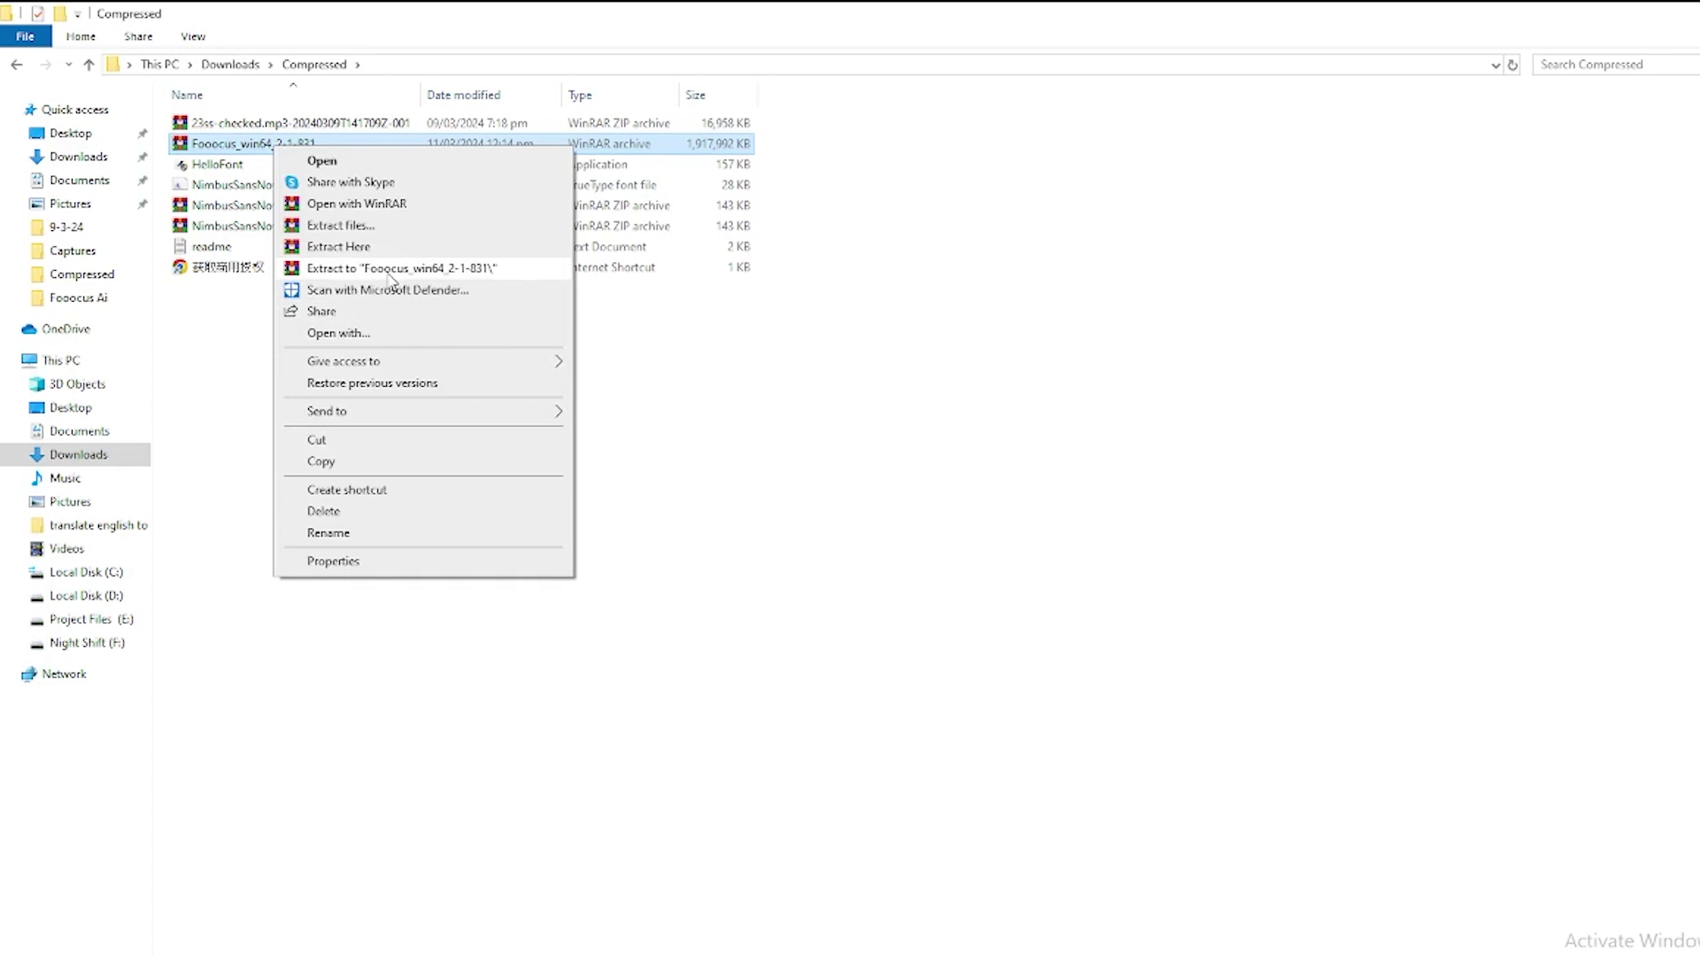
pyautogui.click(389, 275)
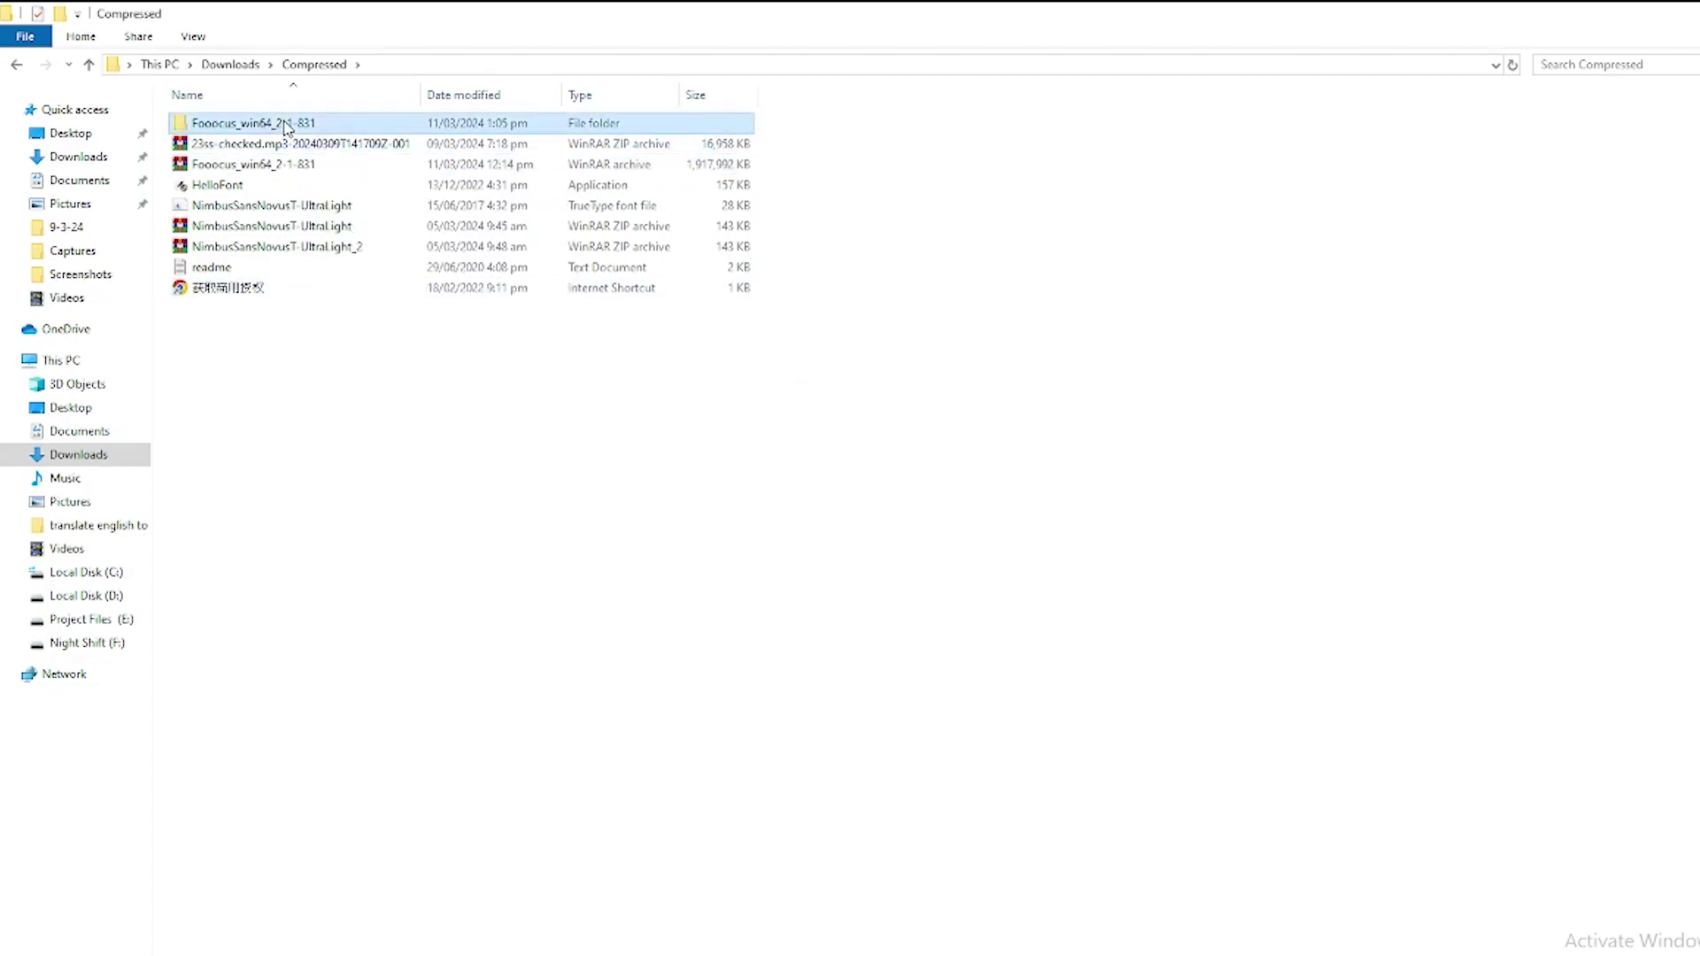
pyautogui.doubleClick(288, 125)
pyautogui.click(288, 128)
pyautogui.click(162, 285)
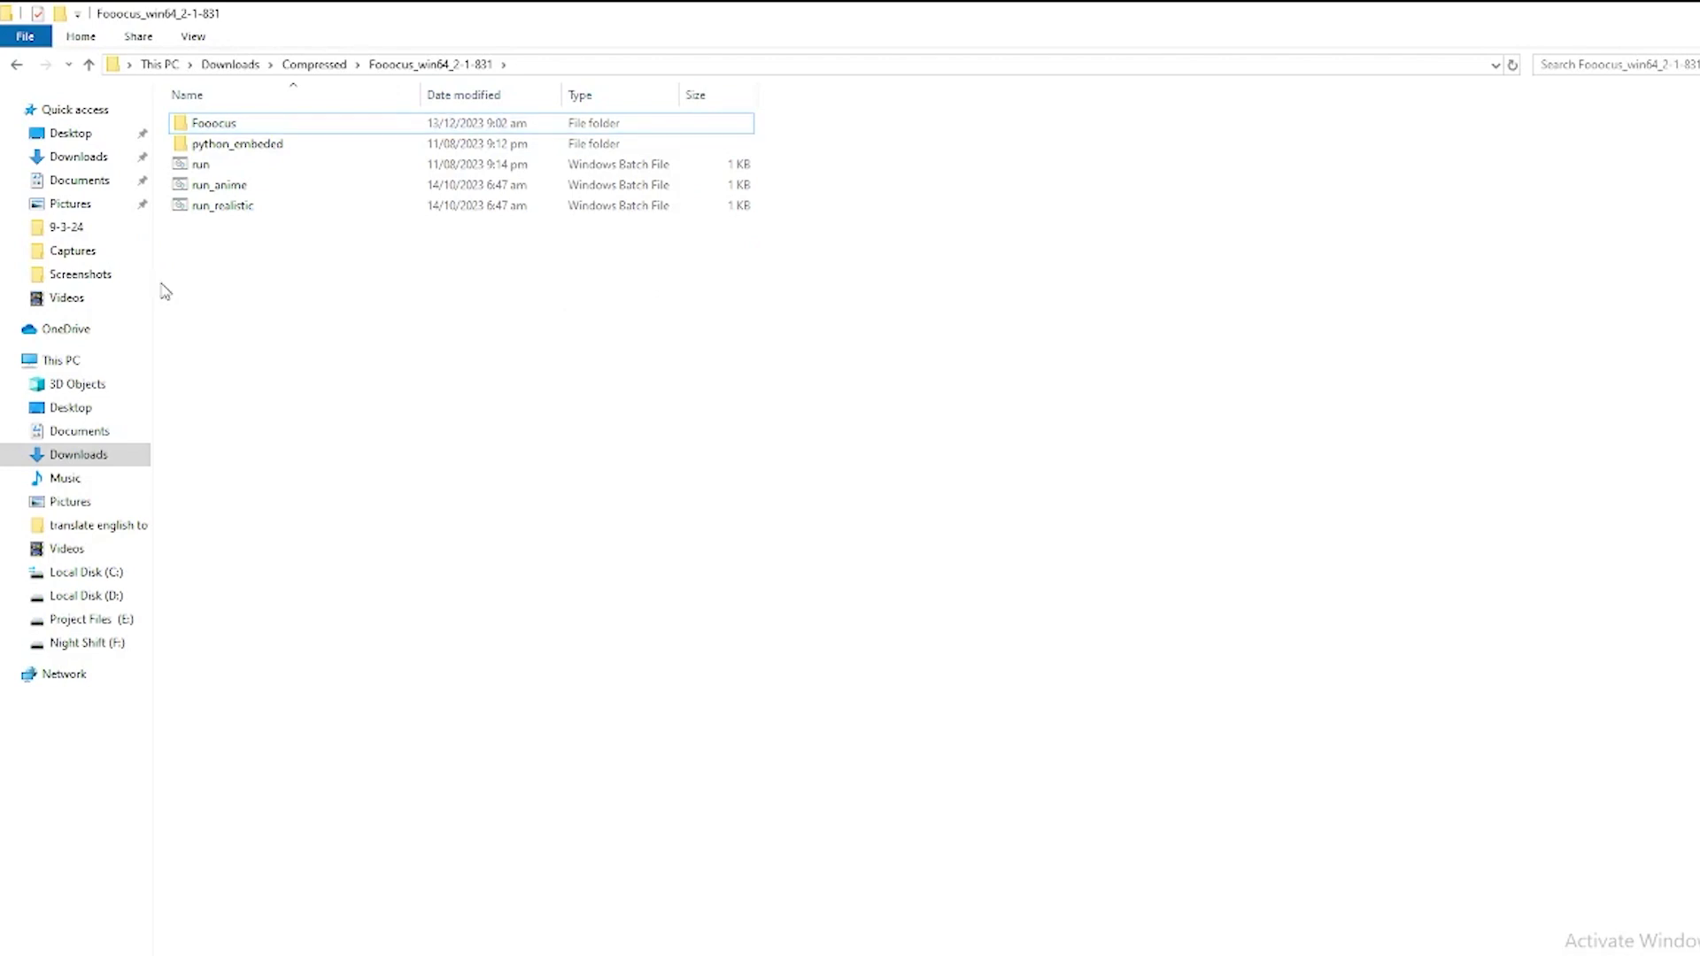
pyautogui.doubleClick(382, 168)
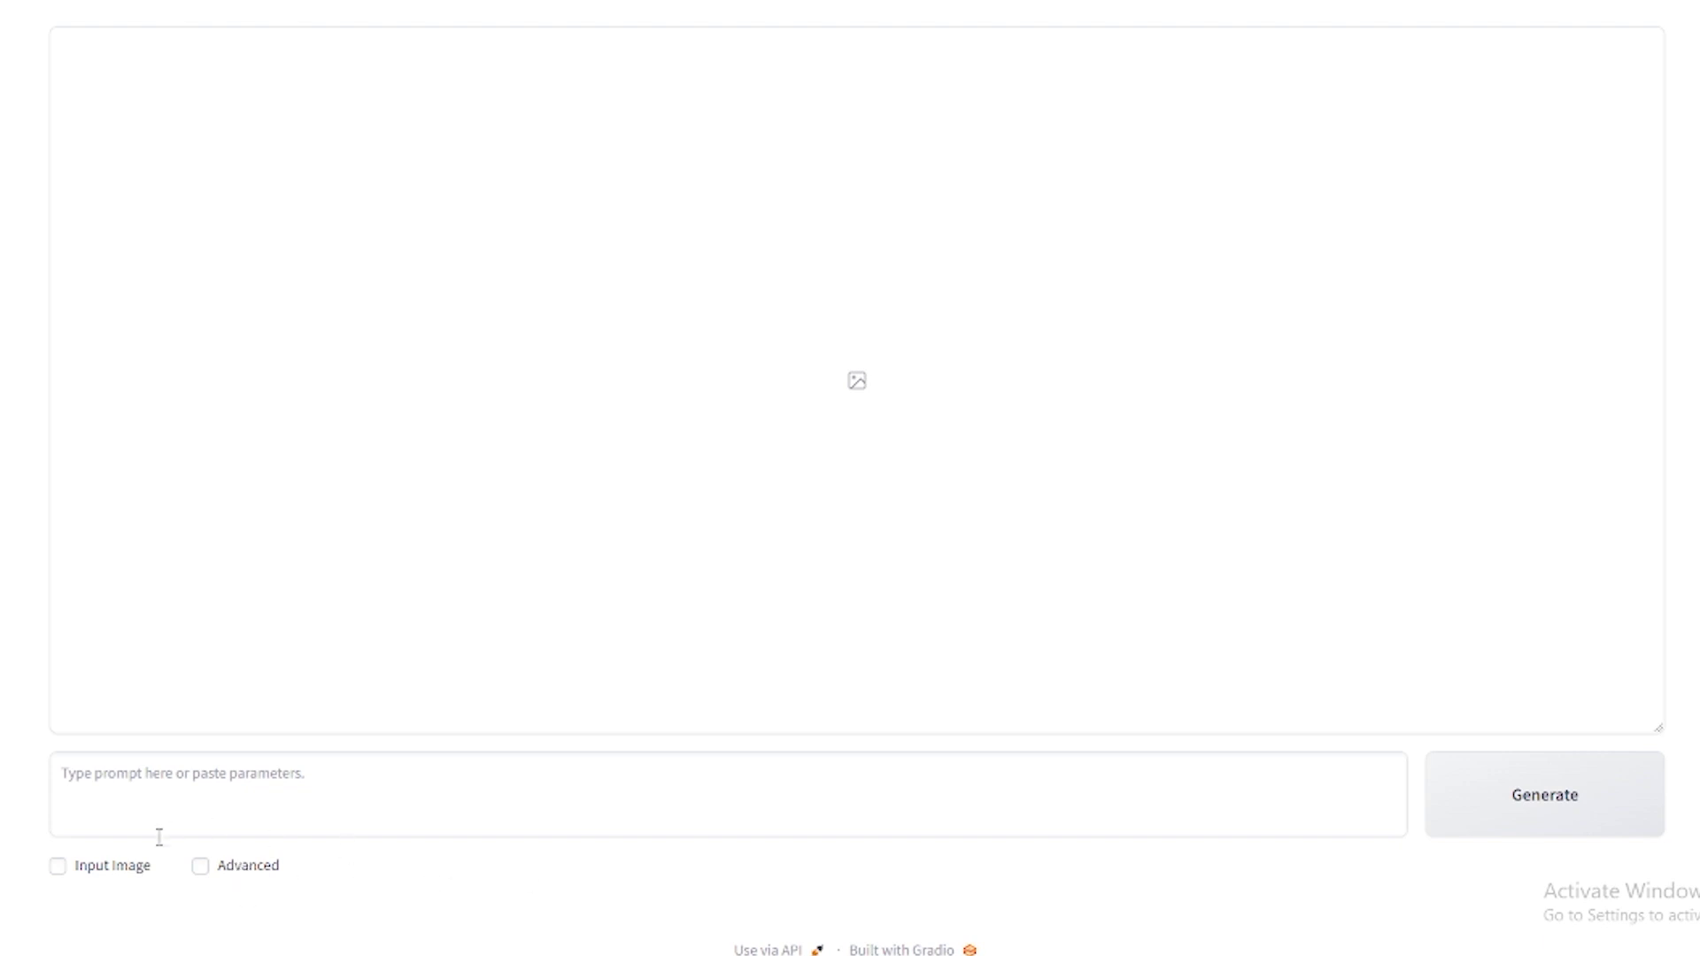
# Step: Enable Advanced settings, browse Style presets, set Image Number to 2 and Performance to Quality
pyautogui.click(201, 866)
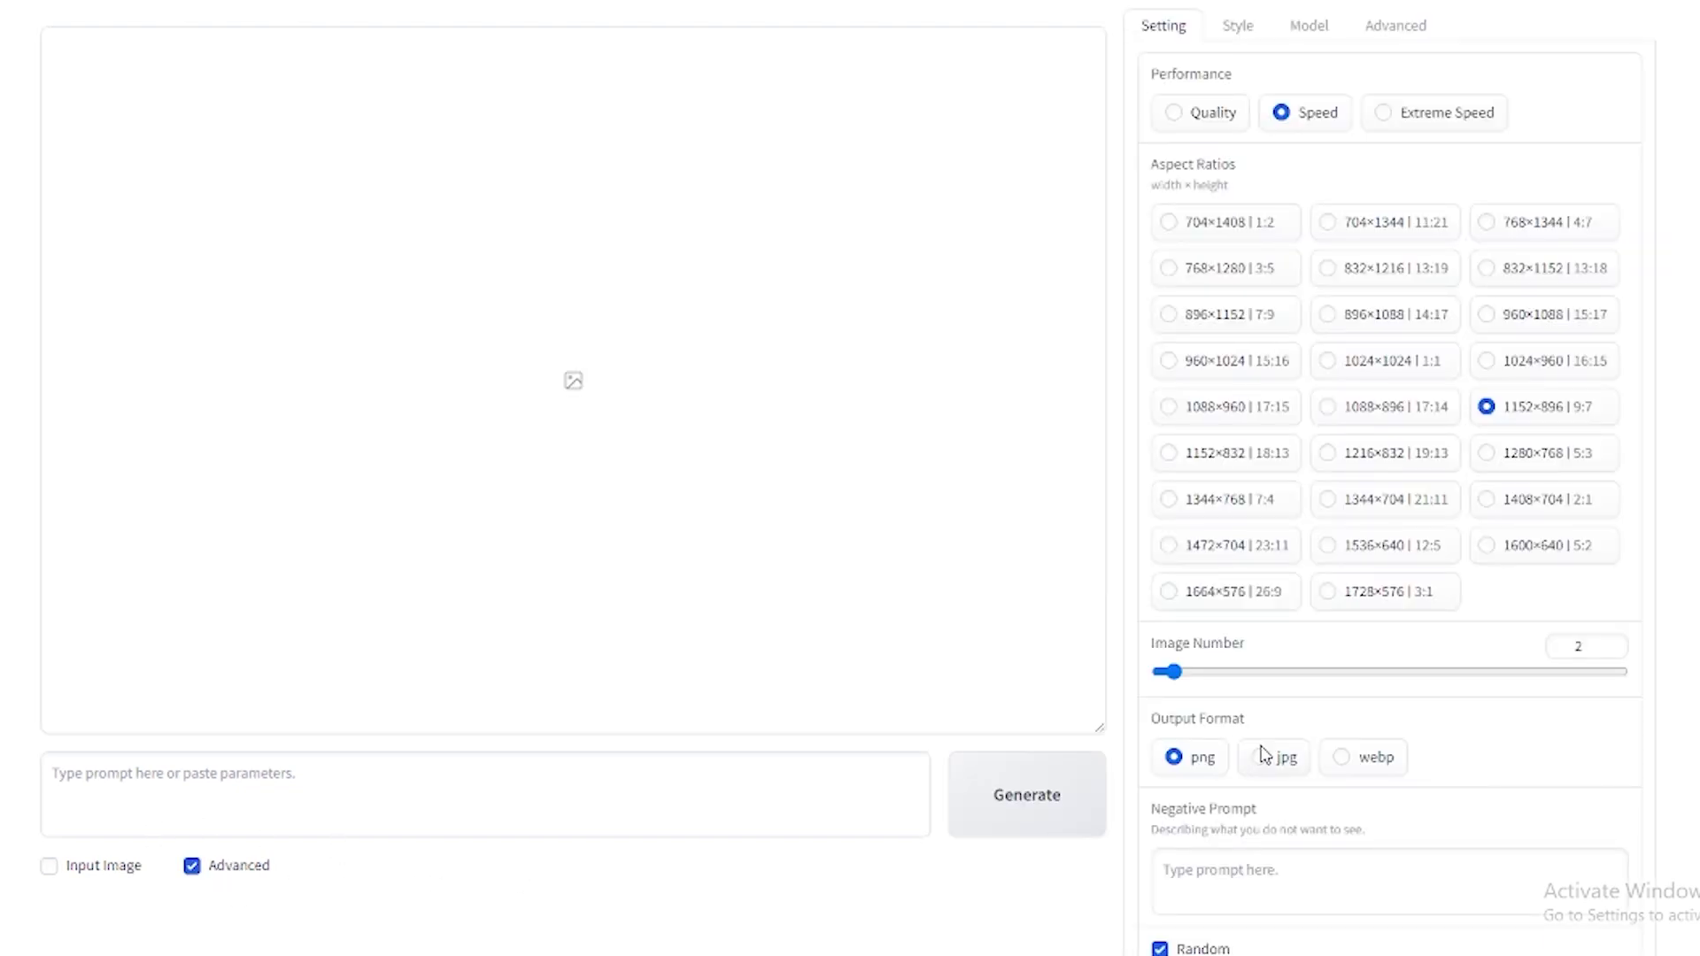
pyautogui.click(1244, 34)
pyautogui.scroll(-3, 1278, 289)
pyautogui.scroll(3, 1279, 289)
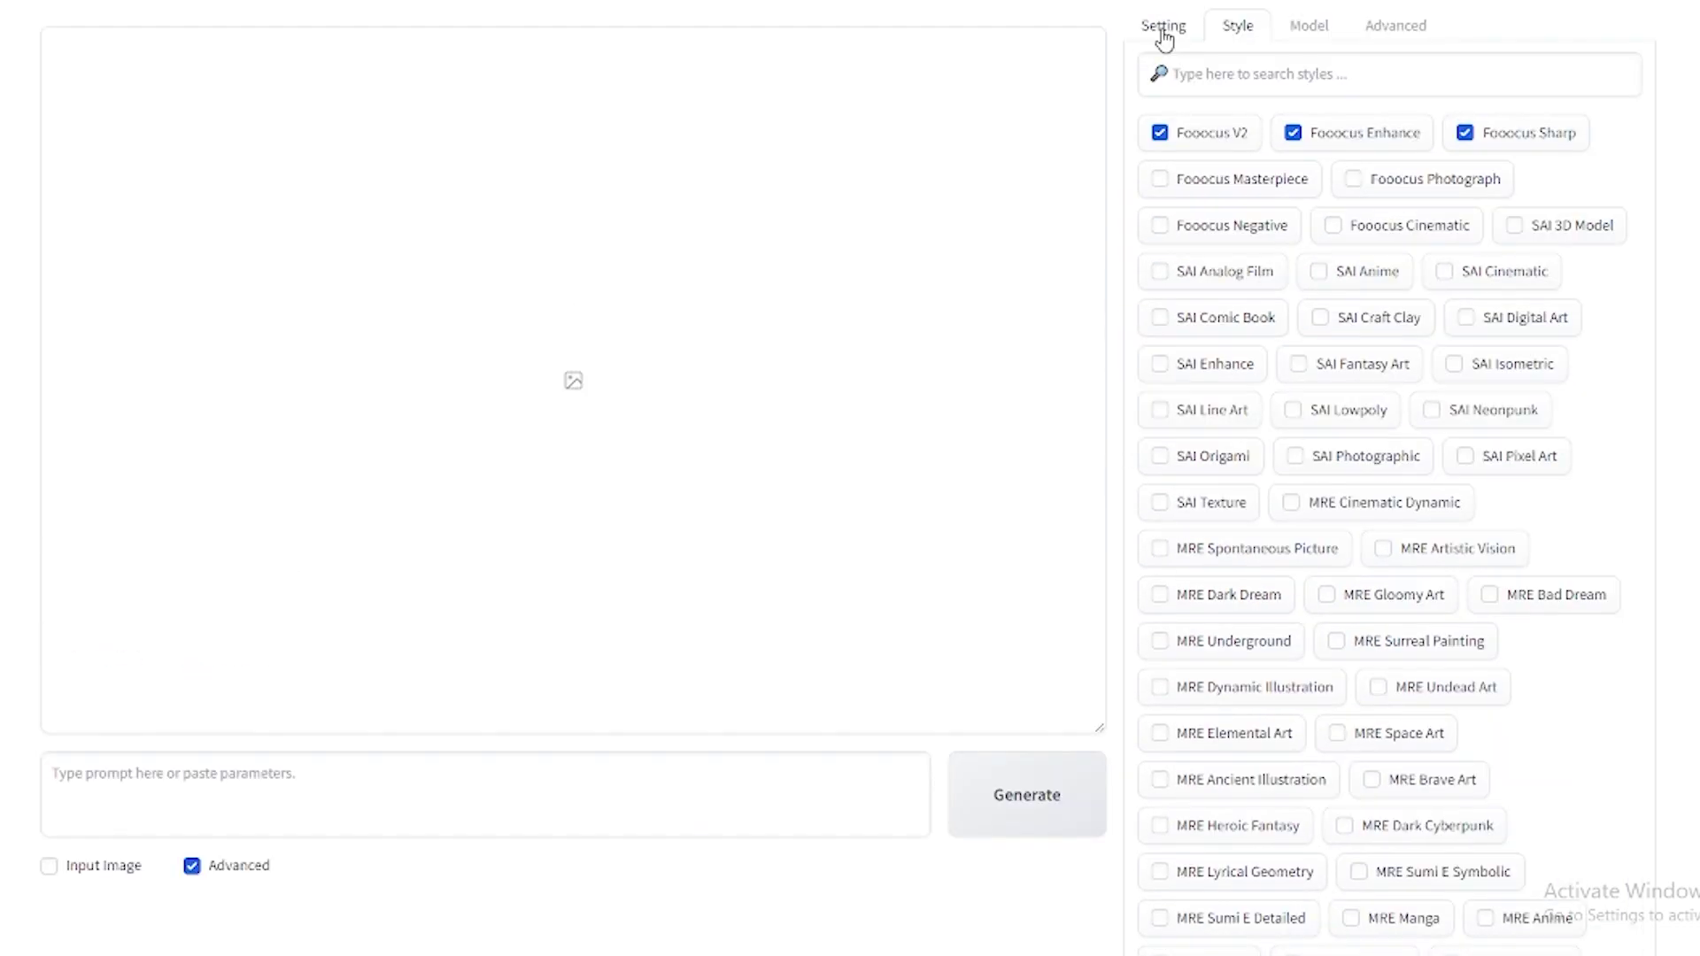
pyautogui.click(1164, 35)
pyautogui.moveTo(1162, 673); pyautogui.dragTo(1231, 684)
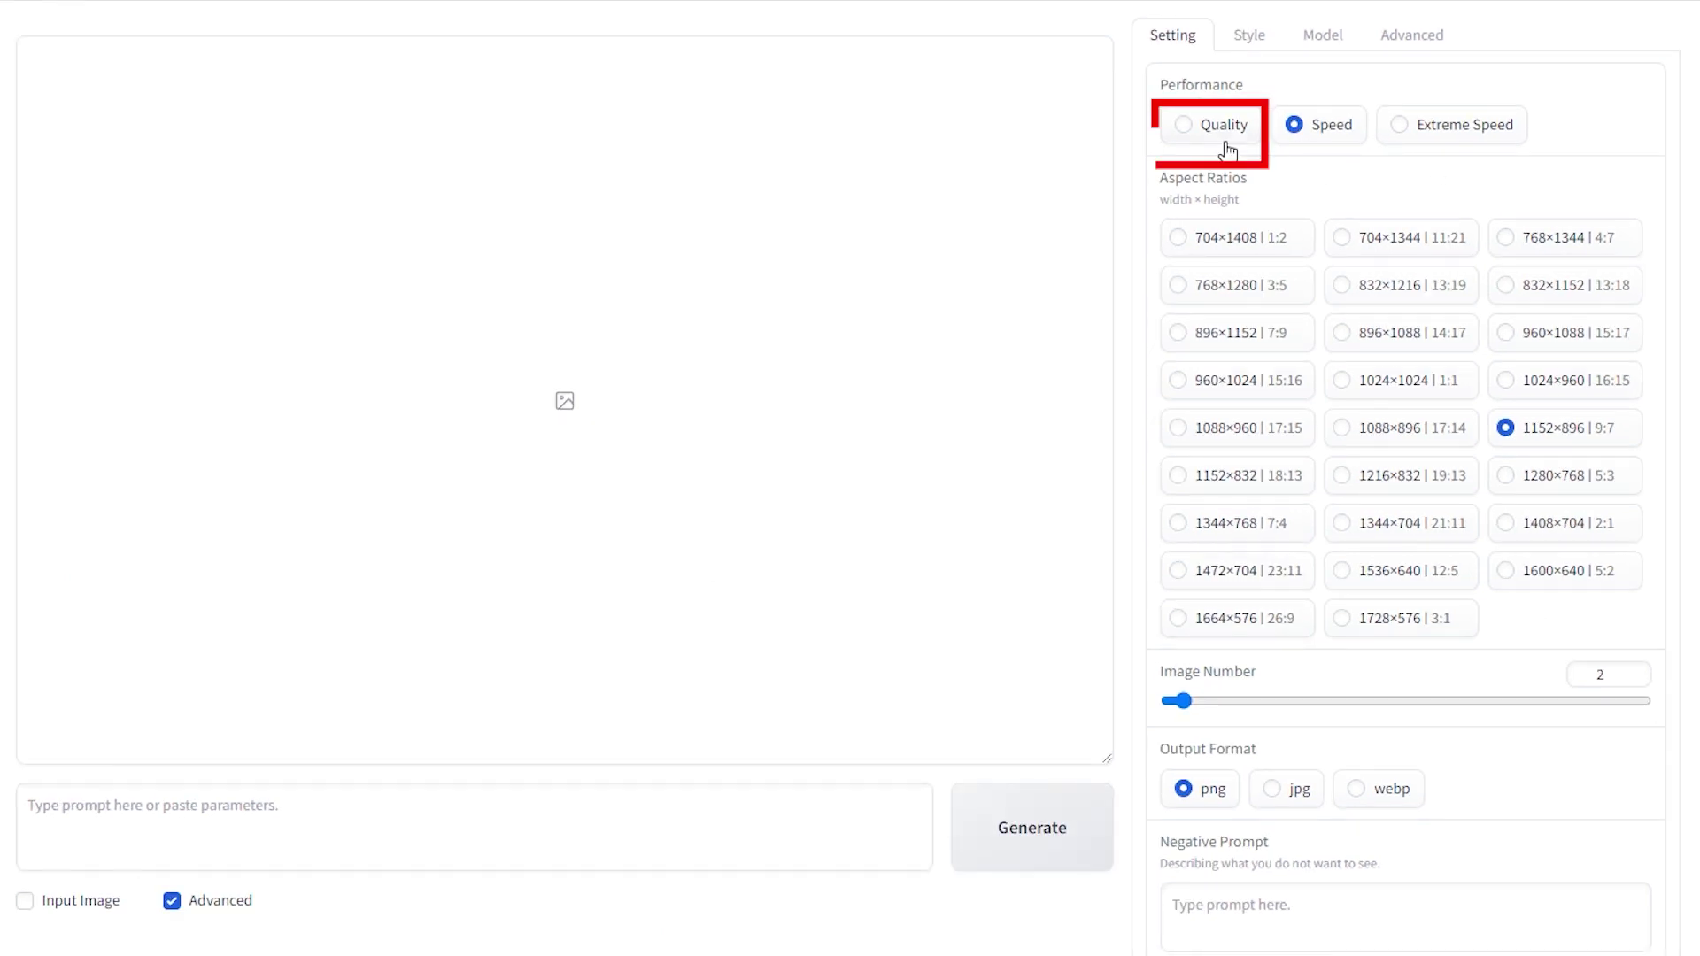
pyautogui.click(1187, 129)
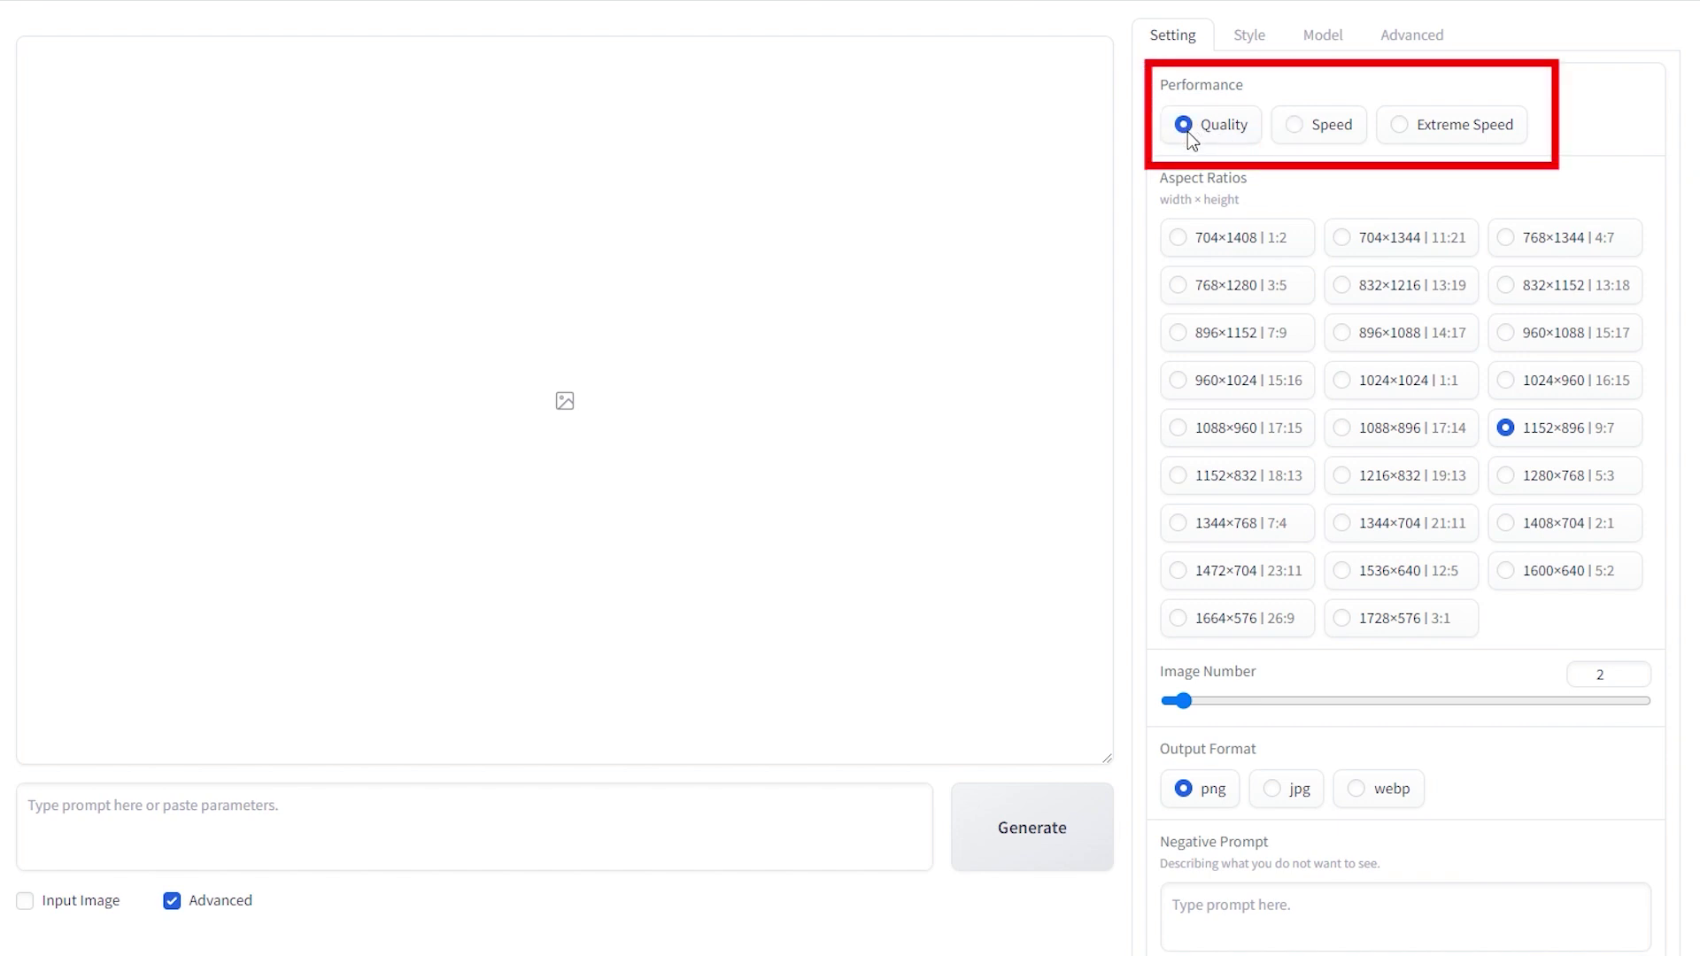
pyautogui.click(50, 824)
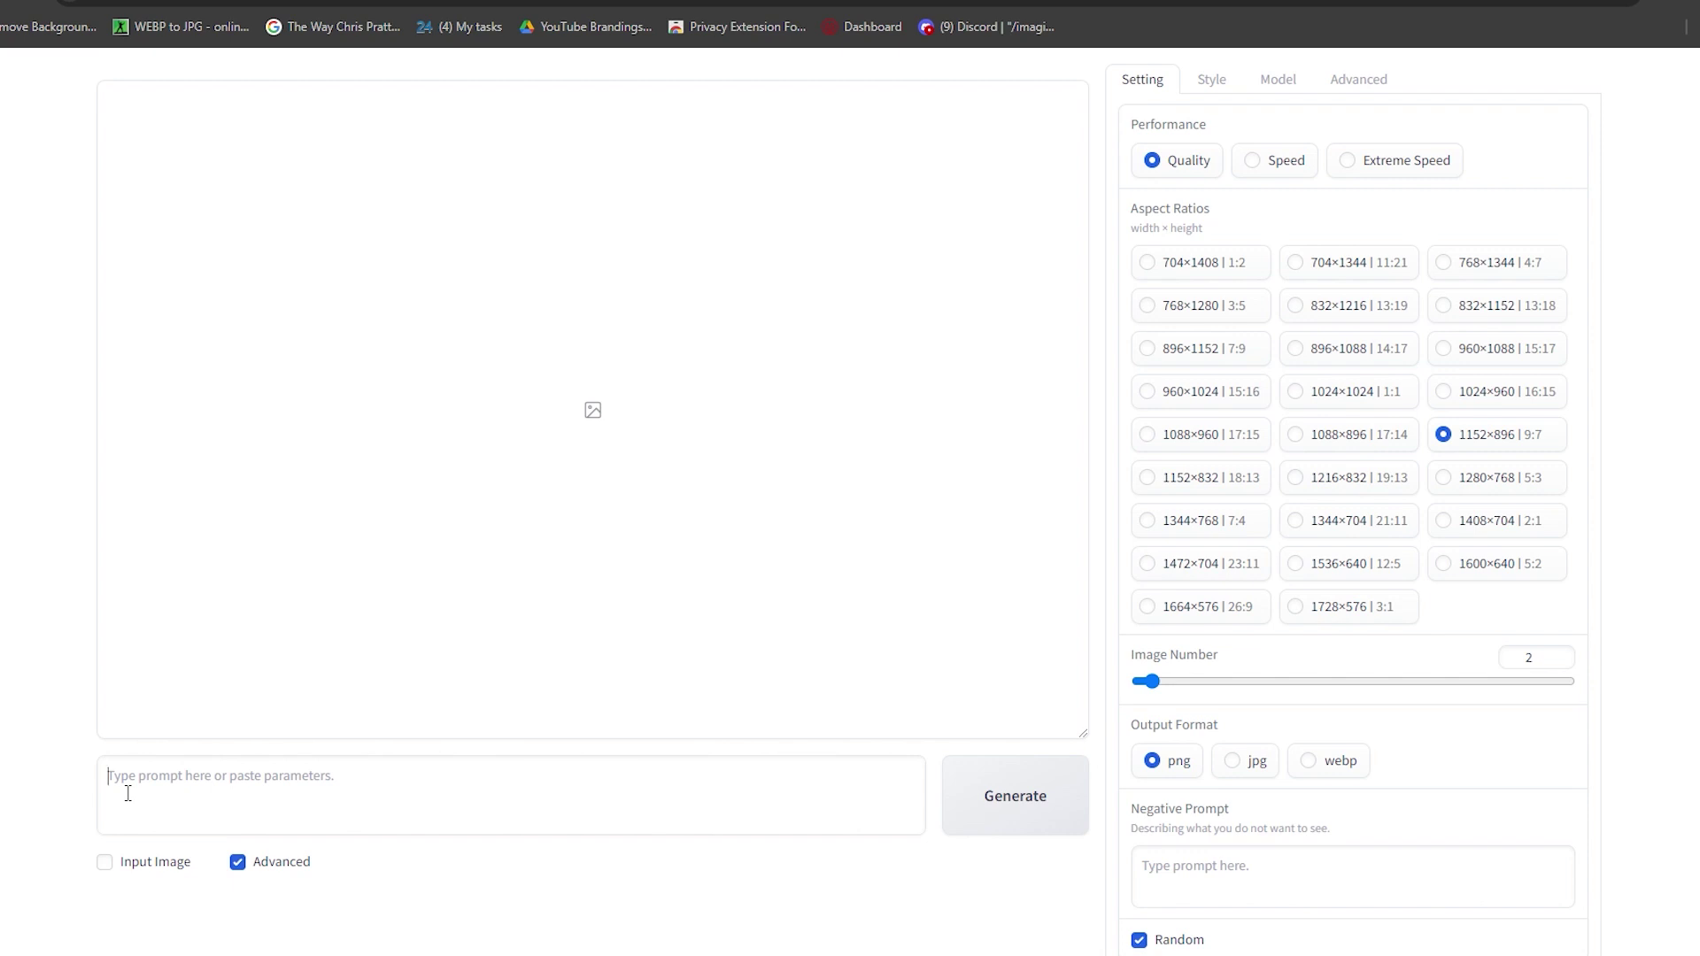
# Step: Enter the South Asian woman prompt ending 'photorealistic portrait with soft light.' and generate
pyautogui.write('South Asian girl, mid-30s, kind smile, short dark hair, stylish glasses, casual button-down shirt,')
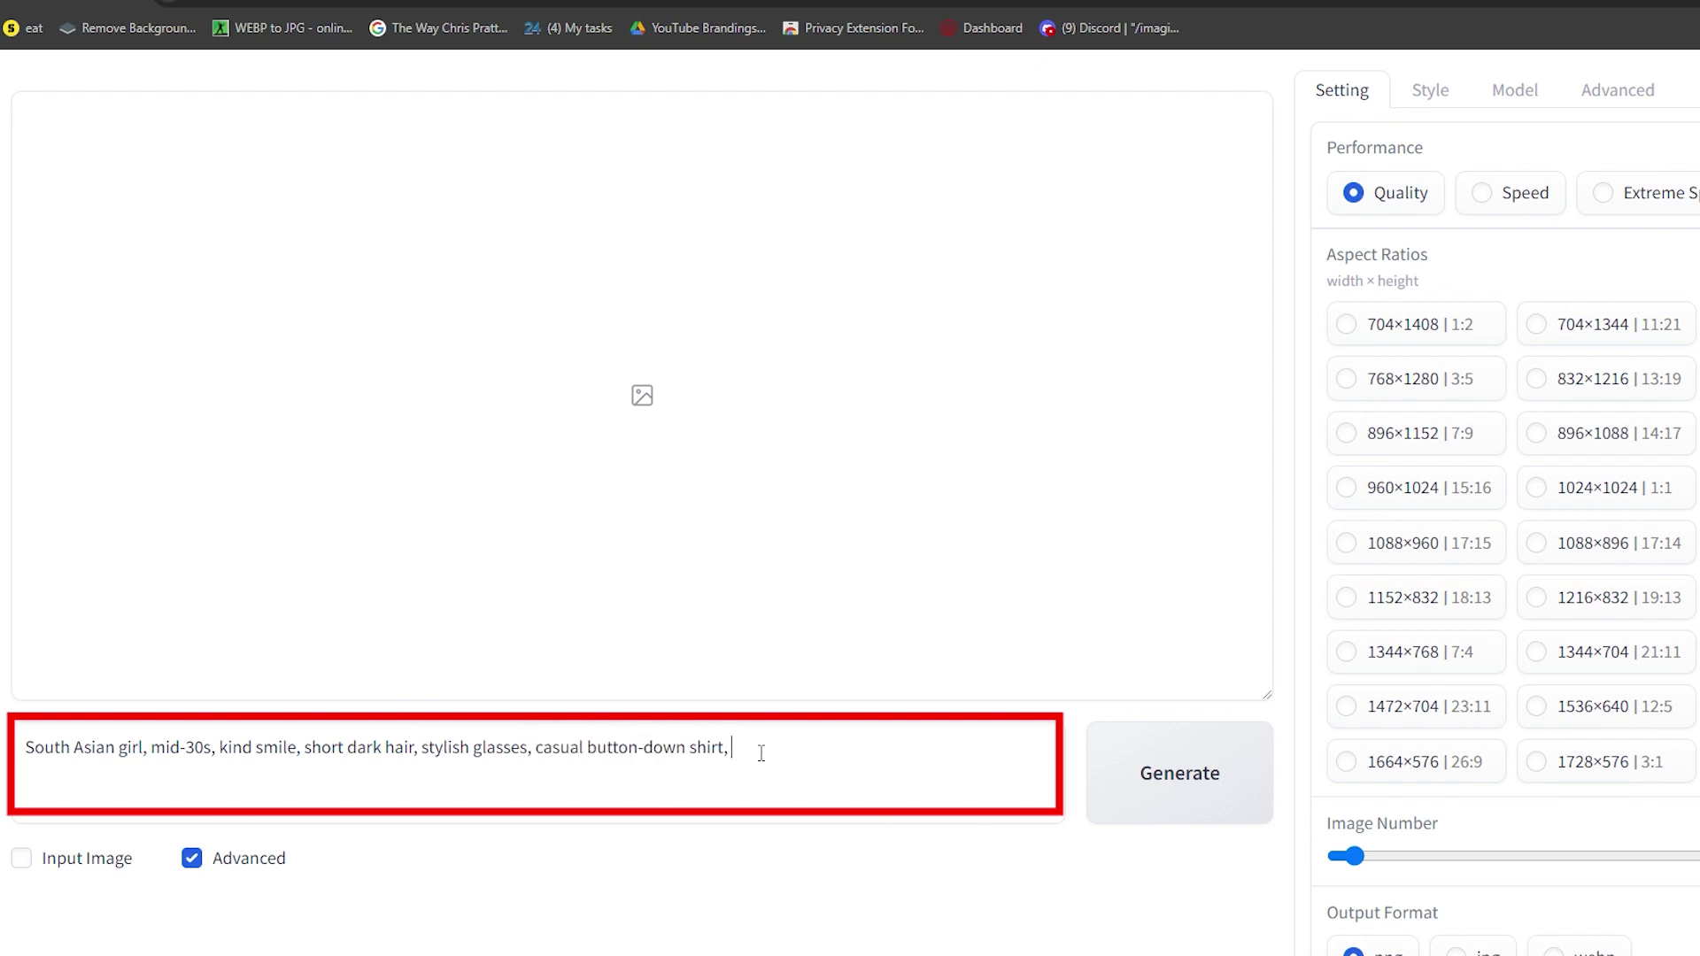
pyautogui.write('with soft light.')
pyautogui.click(1182, 753)
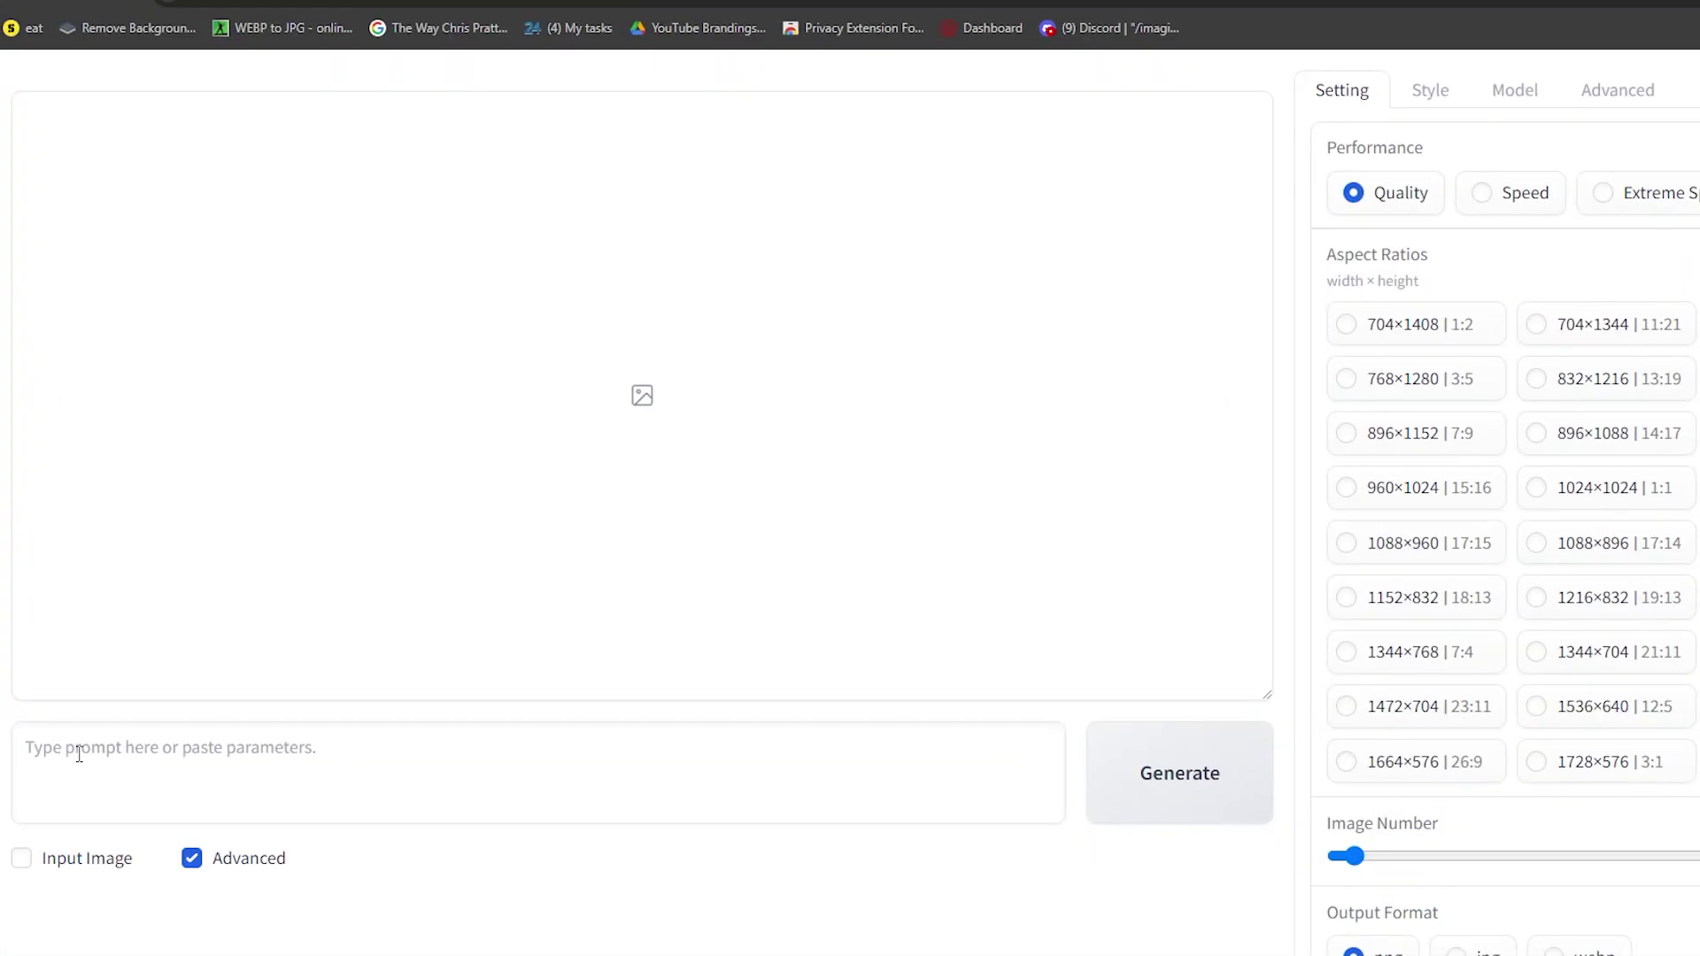
pyautogui.write('South Asian girl, mid-30s, kind smile, short dark hair, stylish glasses, casual button-down shirt,')
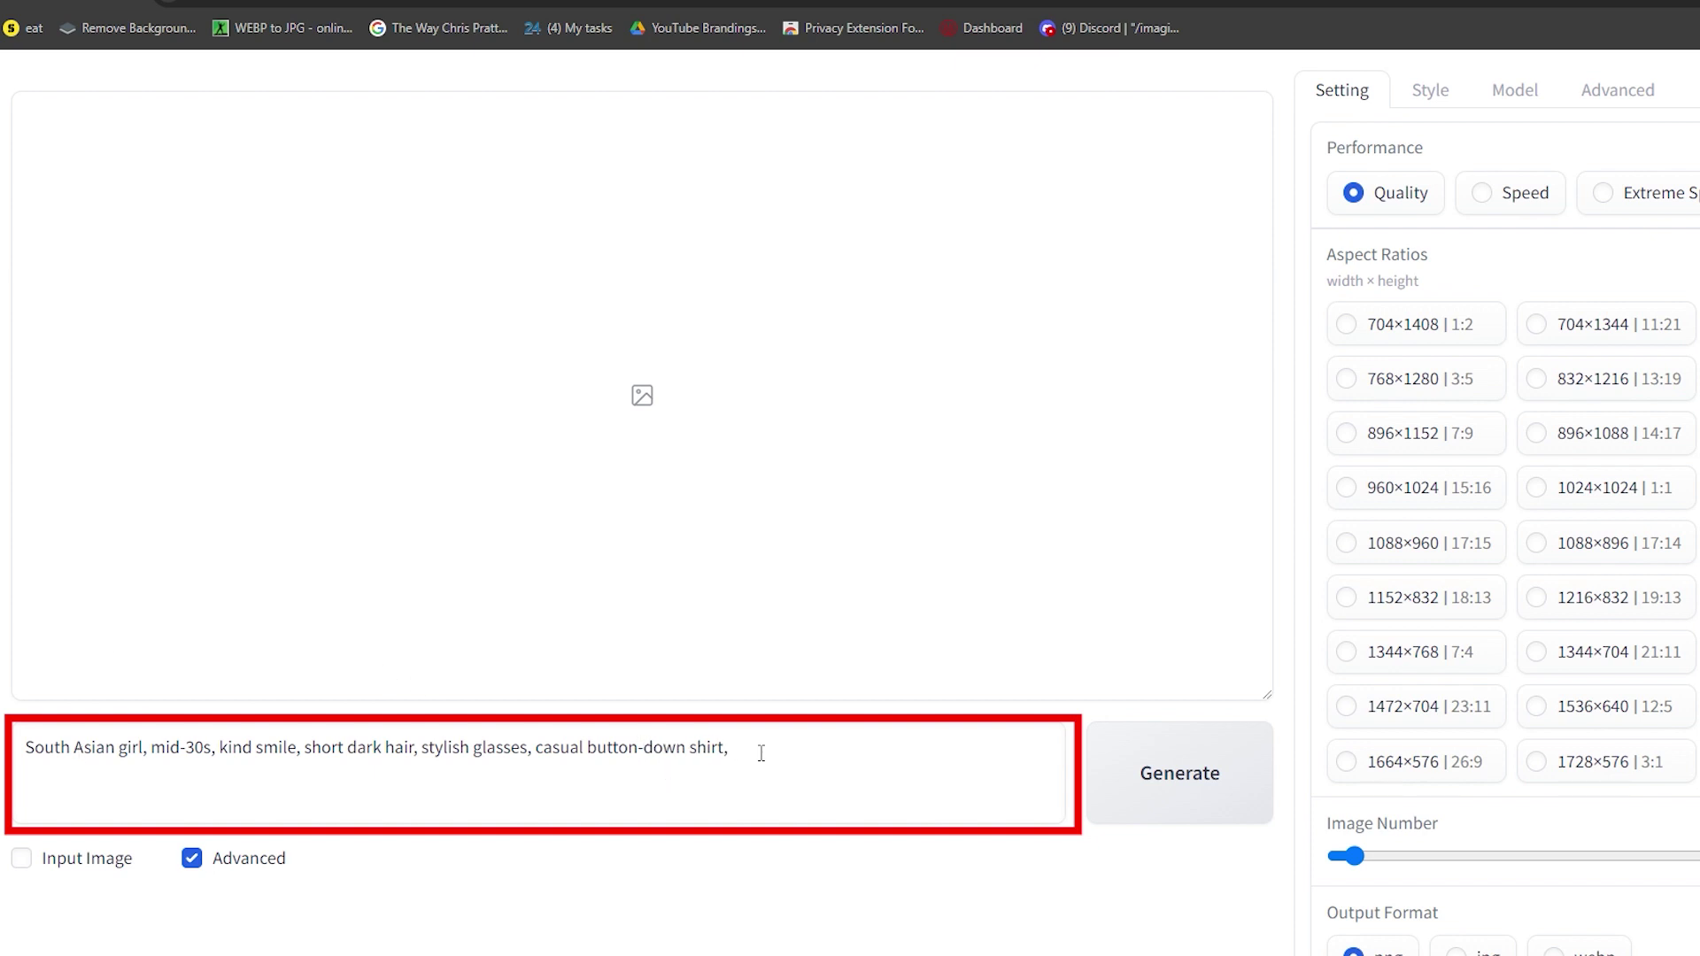
pyautogui.write('t light.')
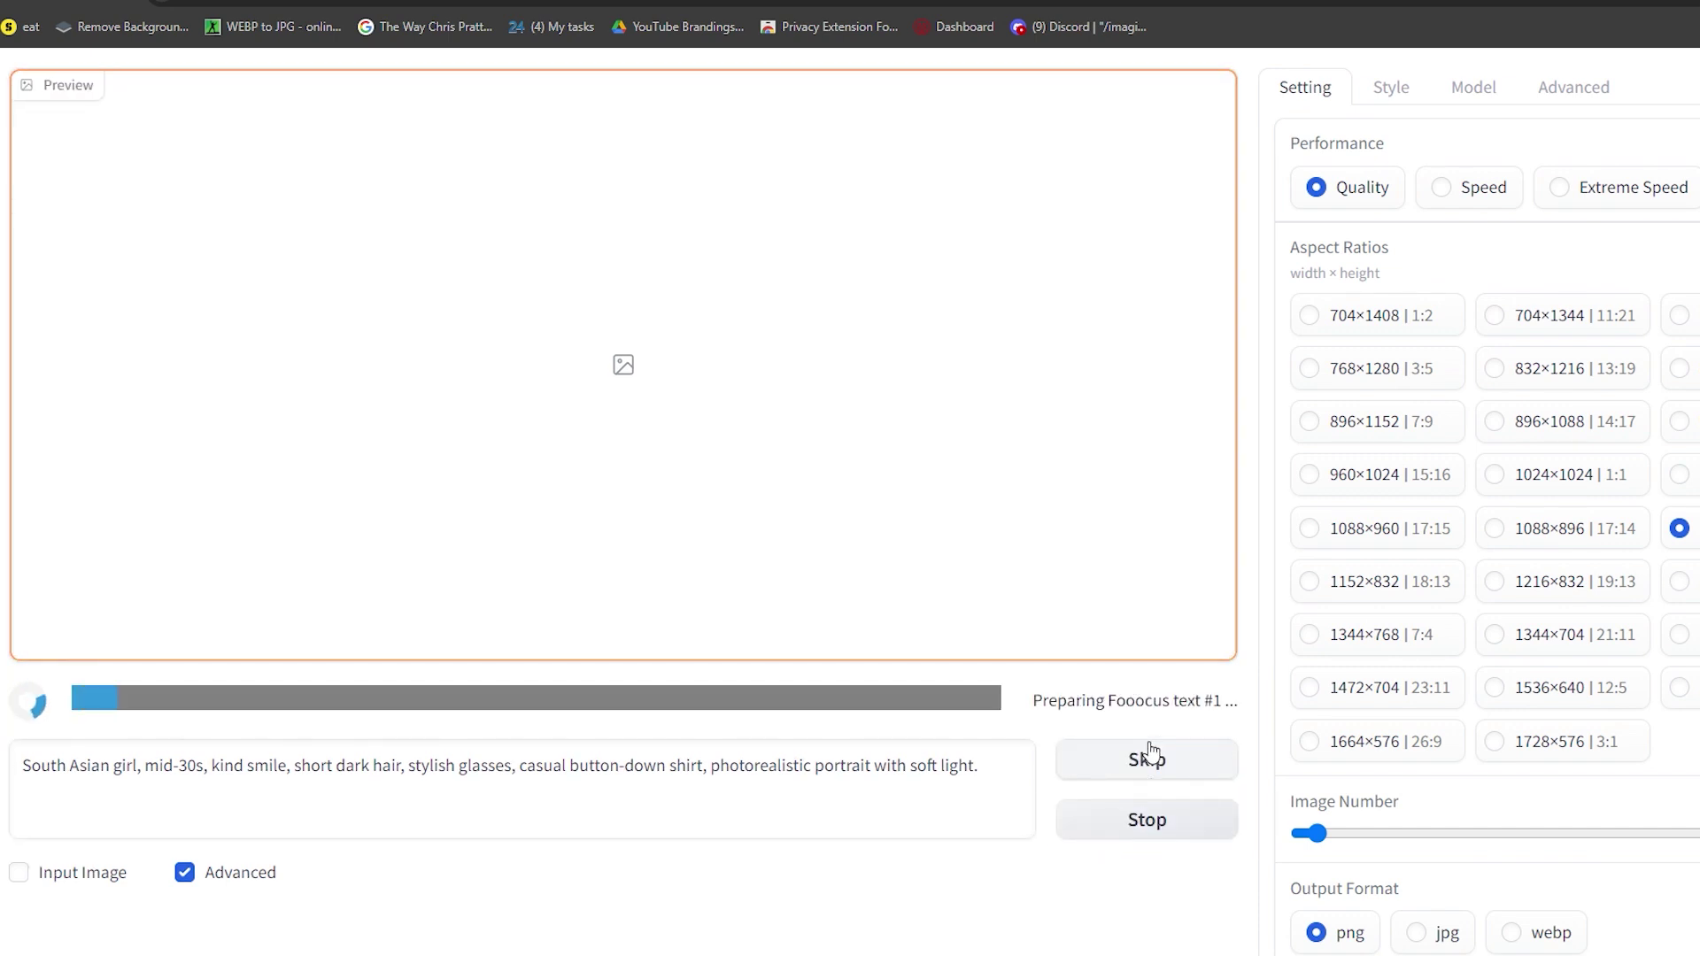
# Step: Skip sampling early, compare the plaid and beige-shirt portraits, and view beige full-screen
pyautogui.click(1148, 759)
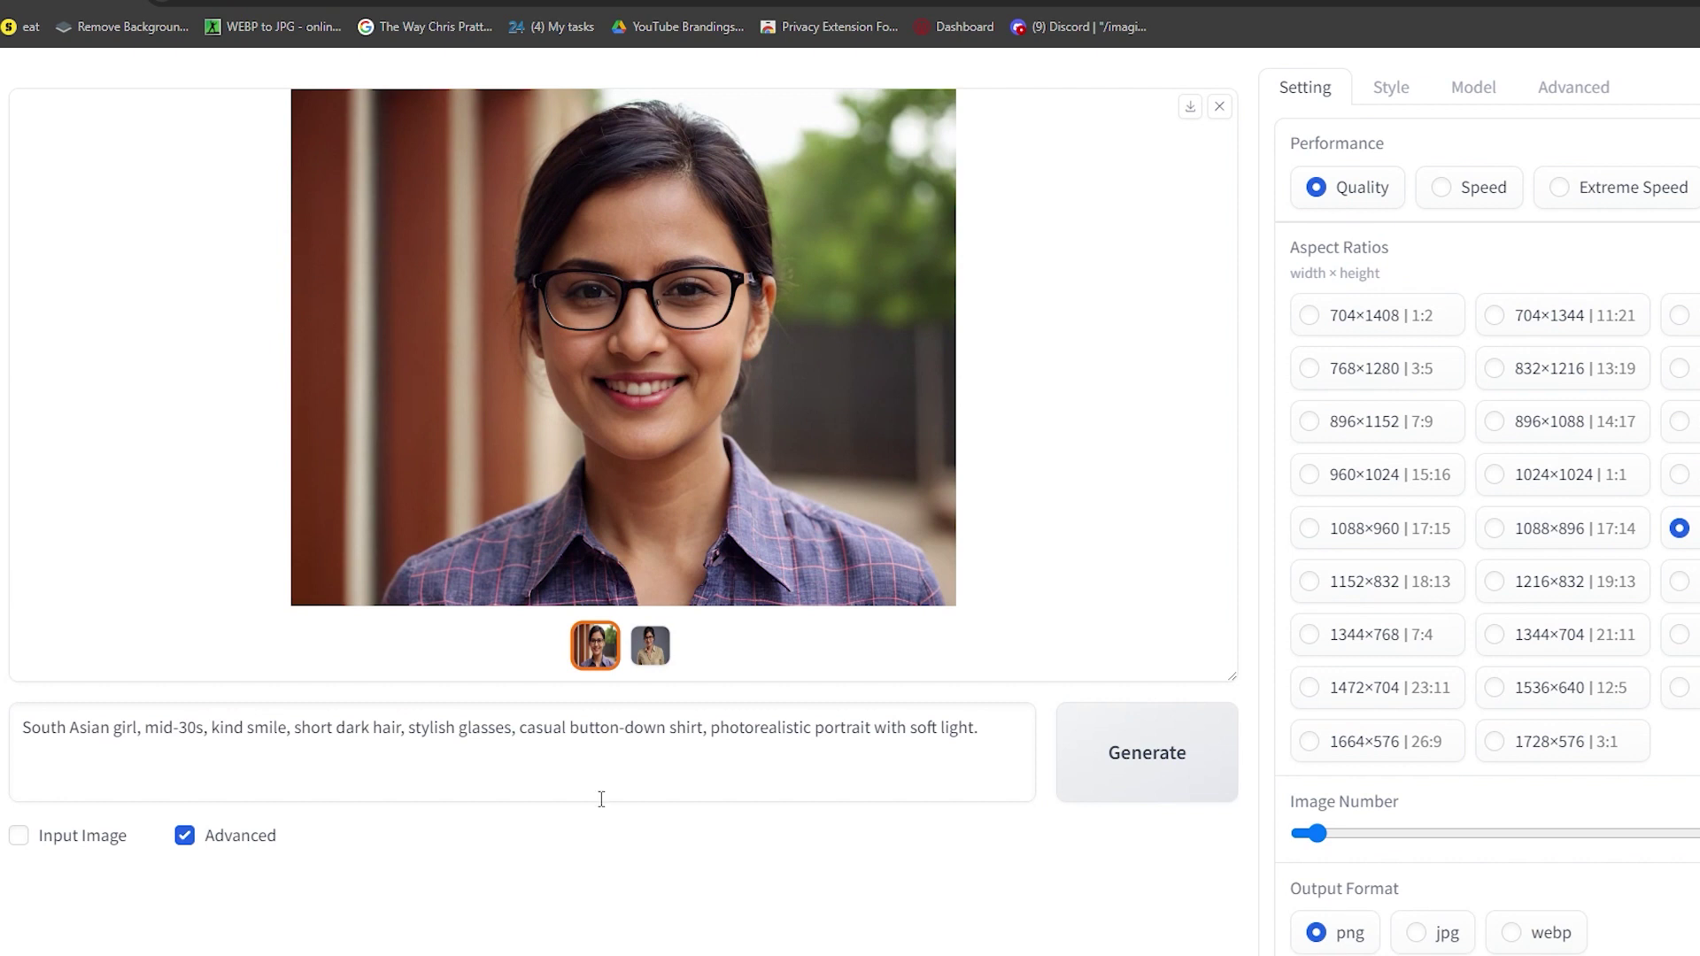
pyautogui.click(650, 646)
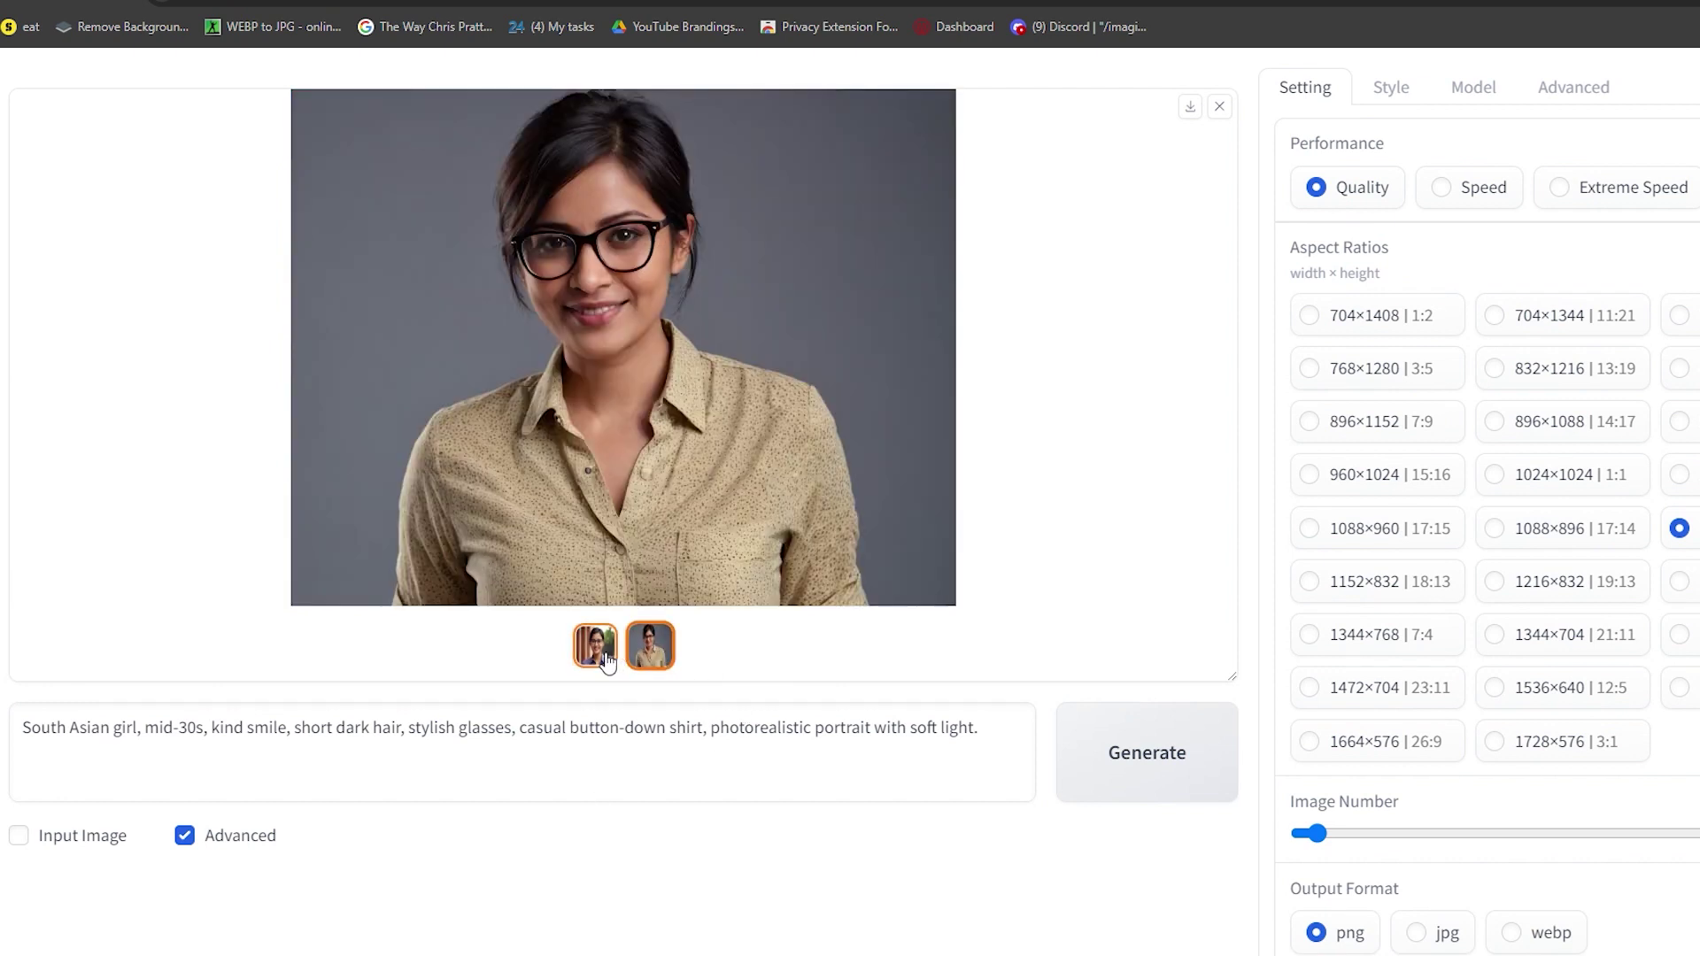
pyautogui.click(606, 660)
pyautogui.click(642, 656)
pyautogui.click(735, 500)
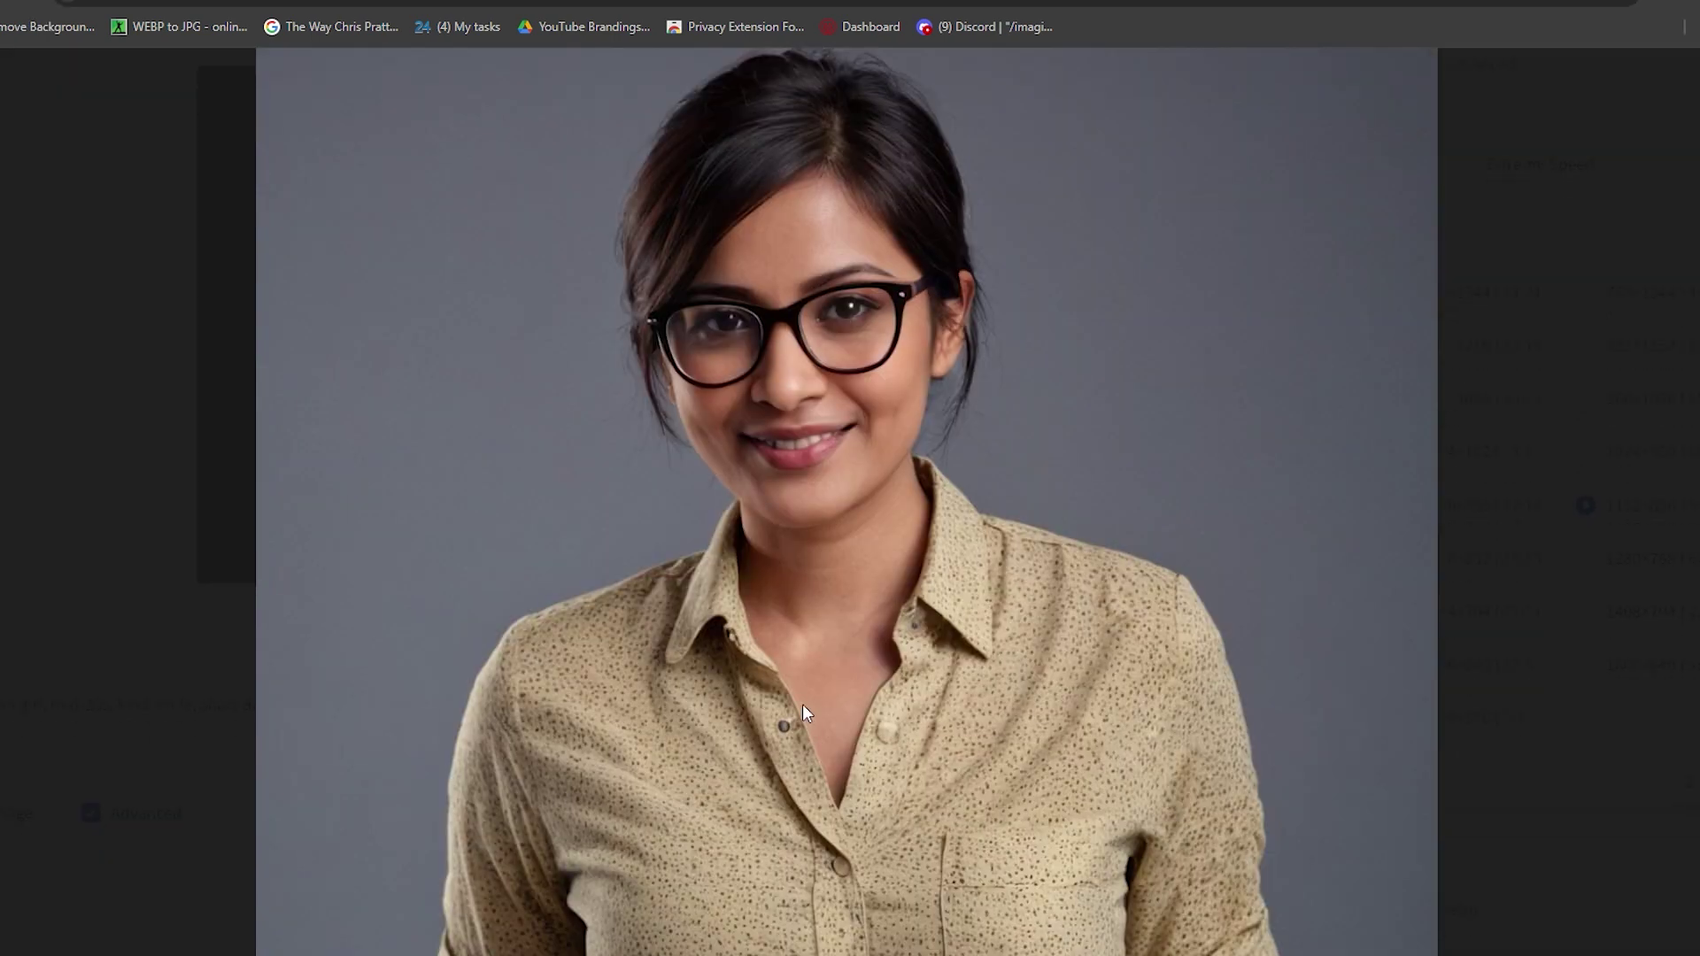
pyautogui.click(221, 792)
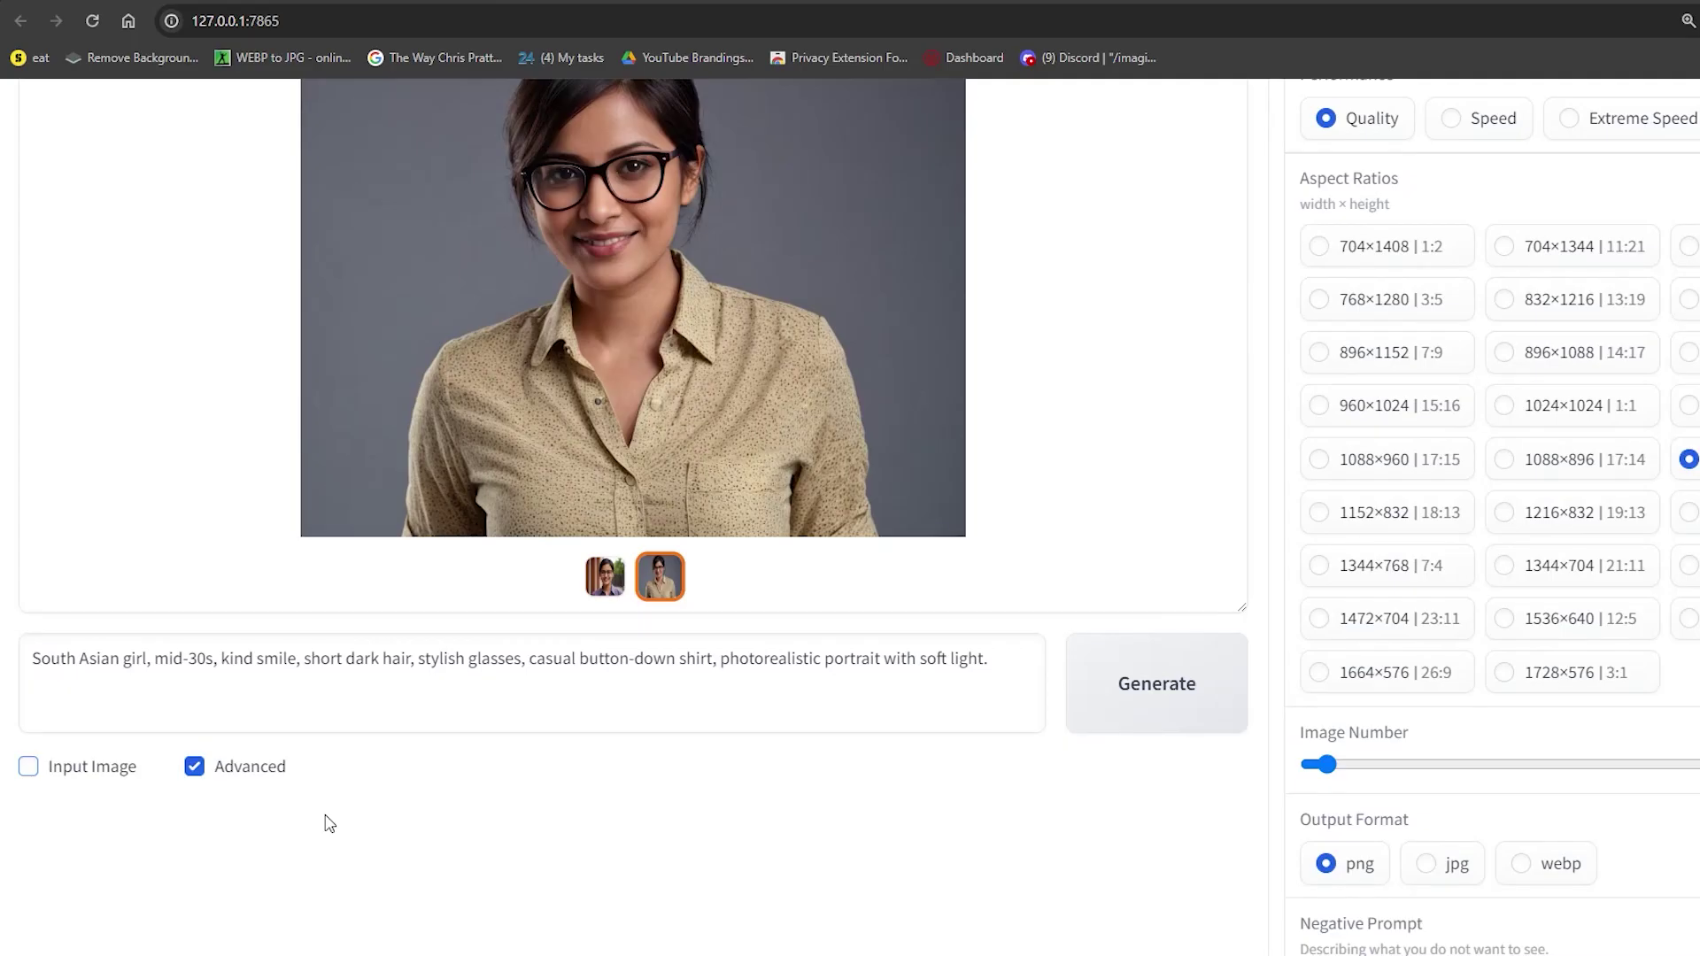
# Step: Enable Input Image and place the beige-shirt portrait in the first Image Prompt box
pyautogui.scroll(1, 330, 823)
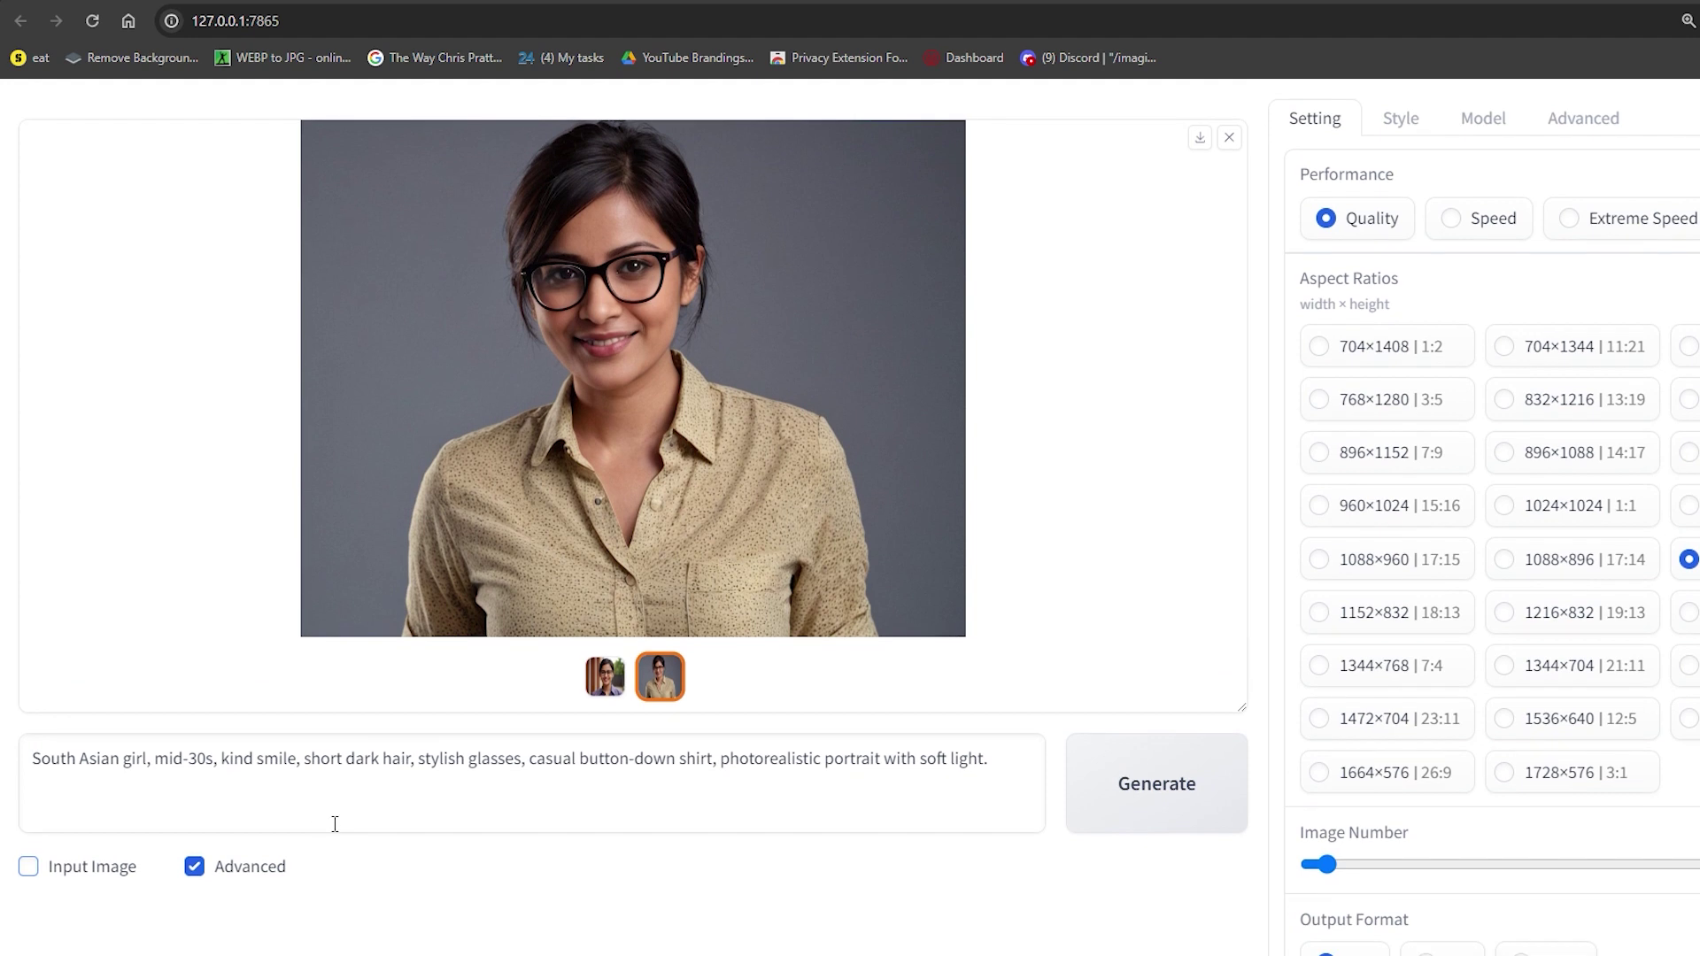
pyautogui.scroll(-1, 334, 823)
pyautogui.scroll(1, 327, 820)
pyautogui.scroll(-2, 355, 682)
pyautogui.click(37, 680)
pyautogui.scroll(-4, 570, 100)
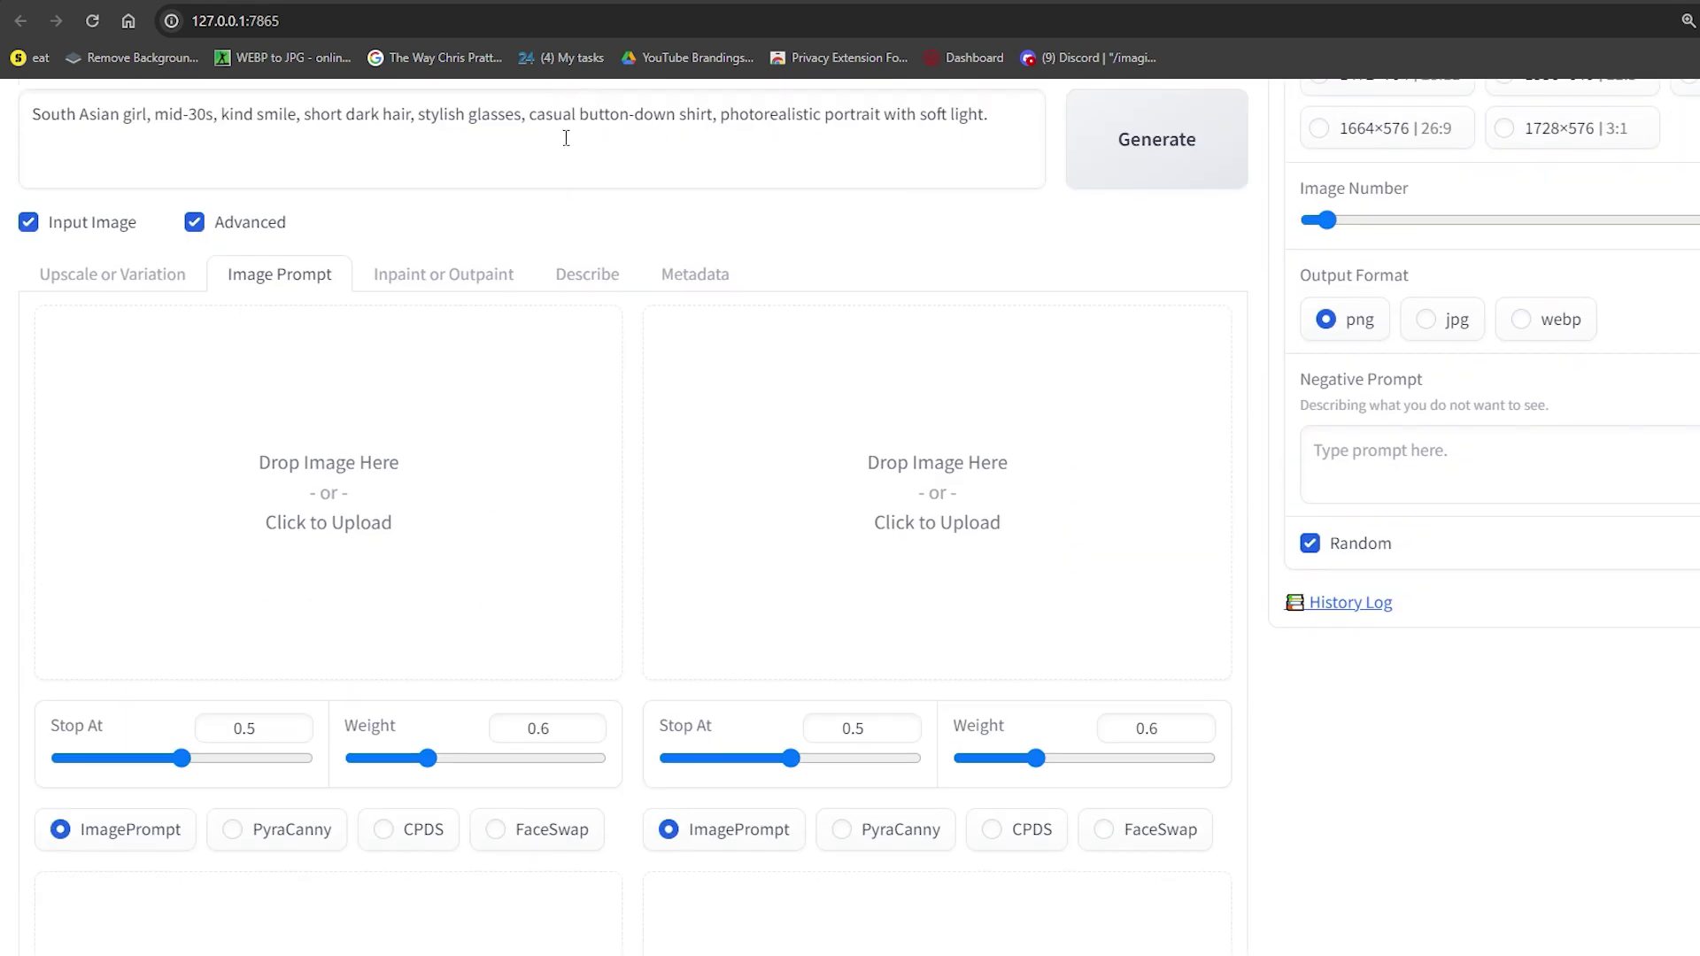
pyautogui.scroll(3, 556, 257)
pyautogui.moveTo(569, 251); pyautogui.dragTo(310, 787)
# Step: Set the reference to FaceSwap, generate, and page through the two new portraits
pyautogui.scroll(-3, 310, 786)
pyautogui.click(511, 834)
pyautogui.scroll(2, 965, 444)
pyautogui.click(1157, 273)
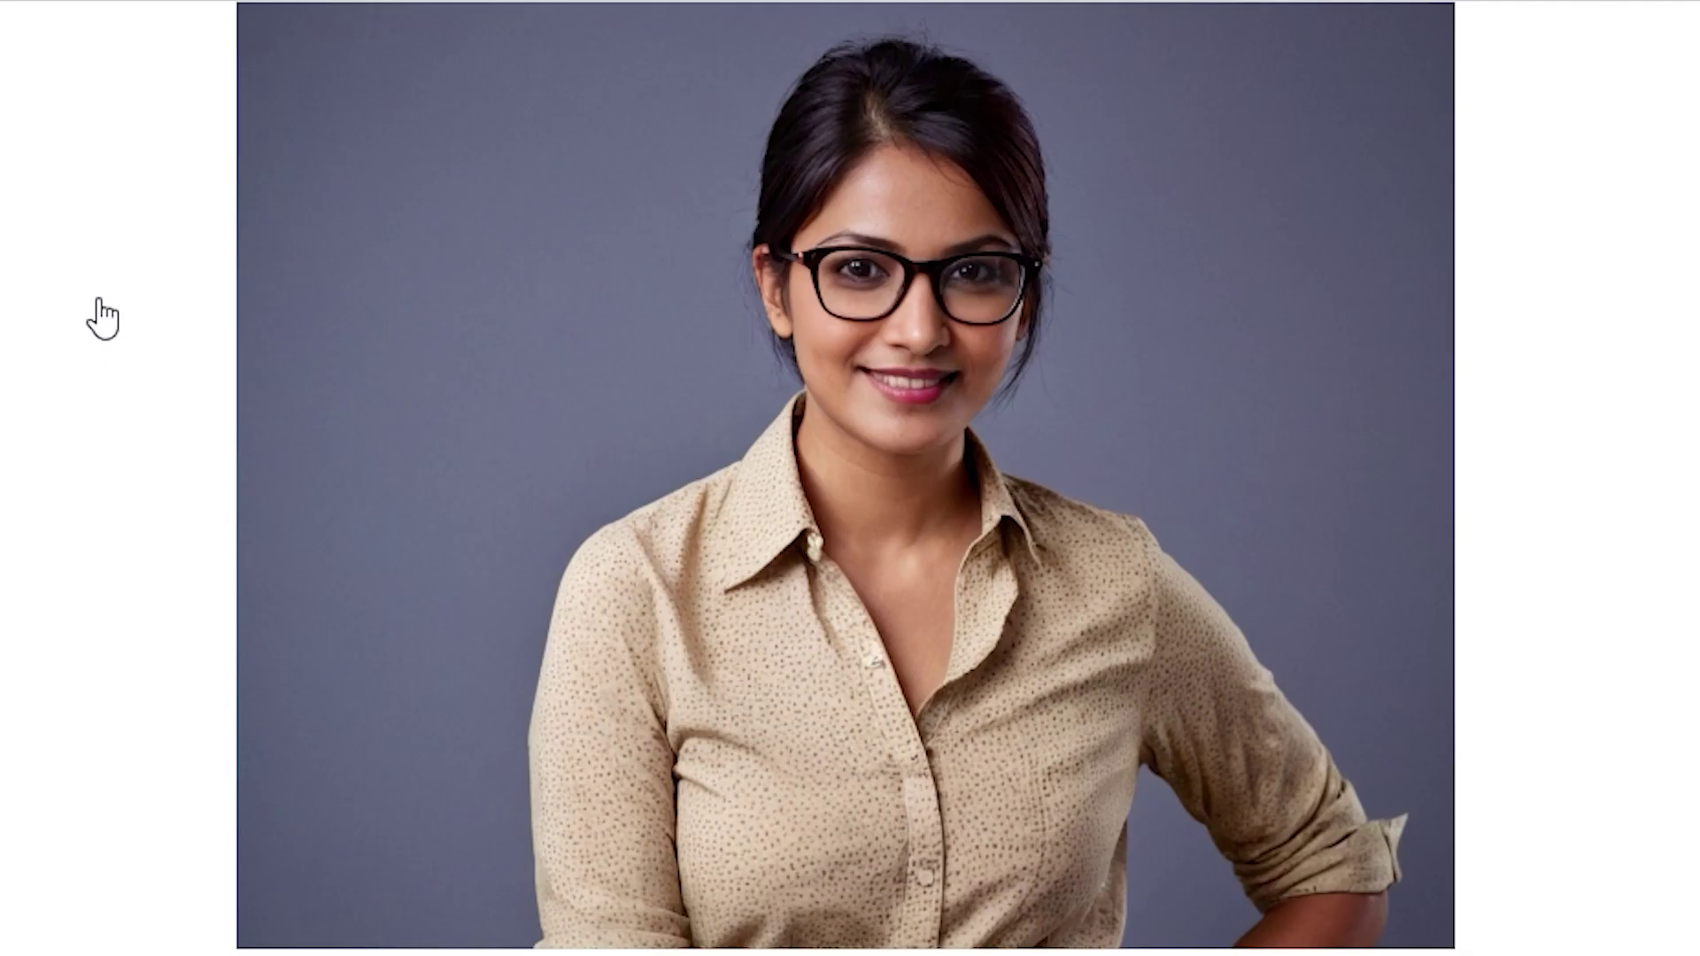
pyautogui.click(103, 319)
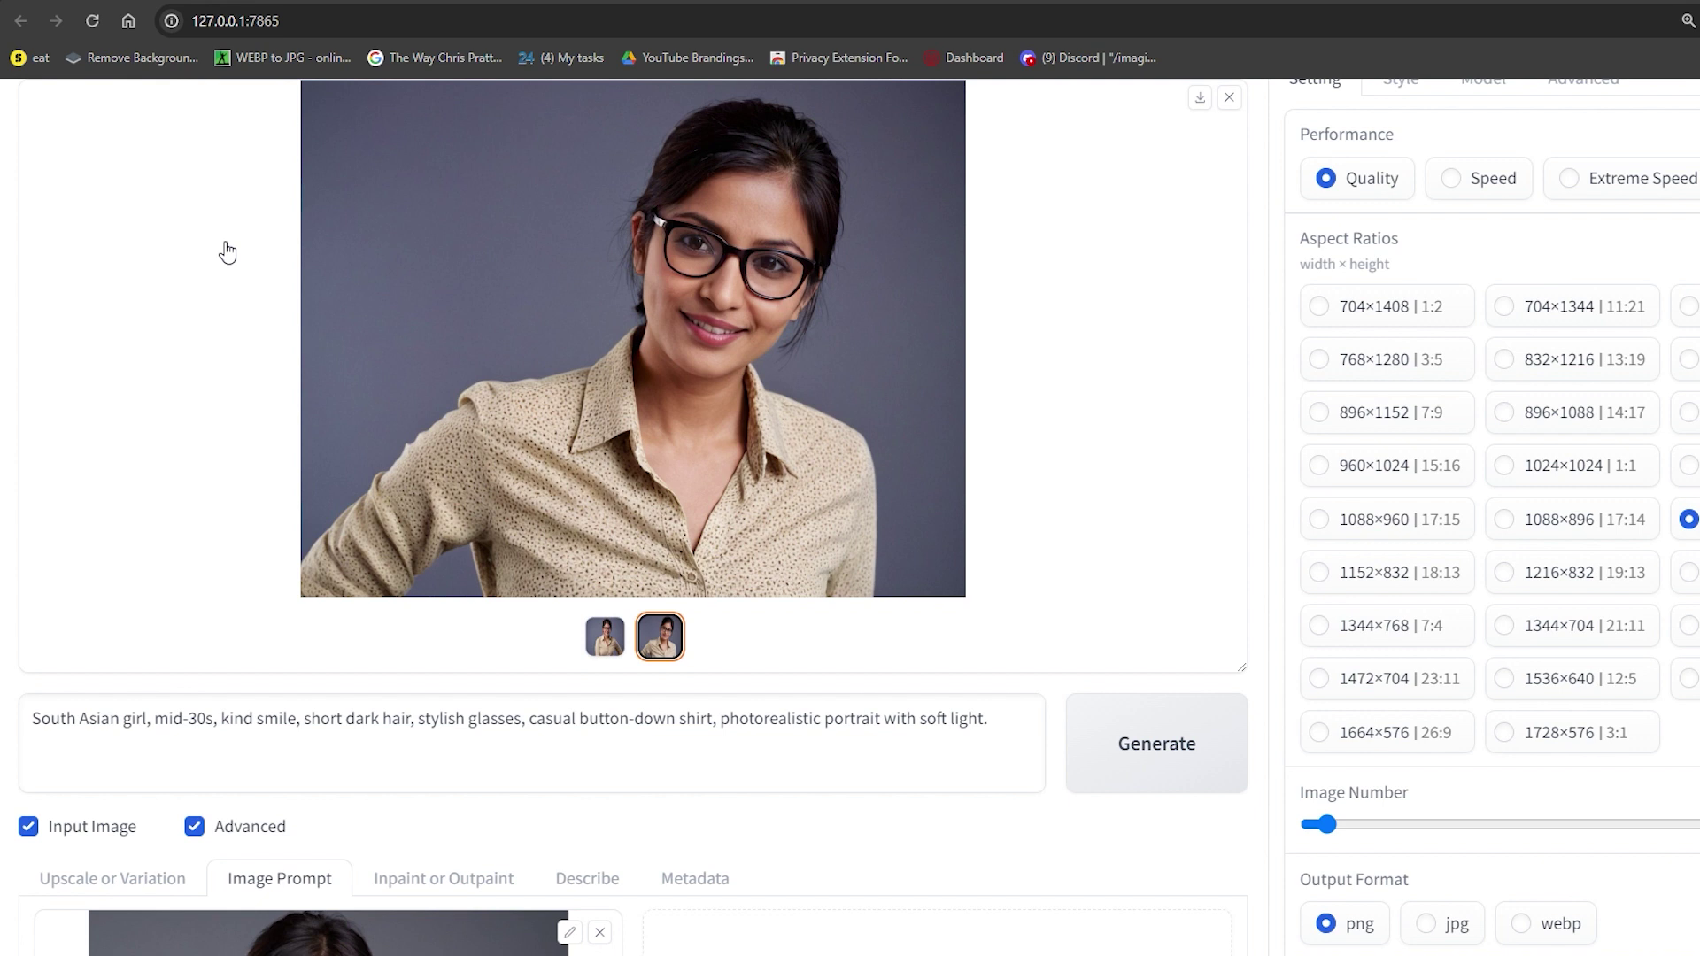
# Step: Load the beige-shirt portrait into the Inpaint or Outpaint canvas
pyautogui.scroll(-4, 770, 720)
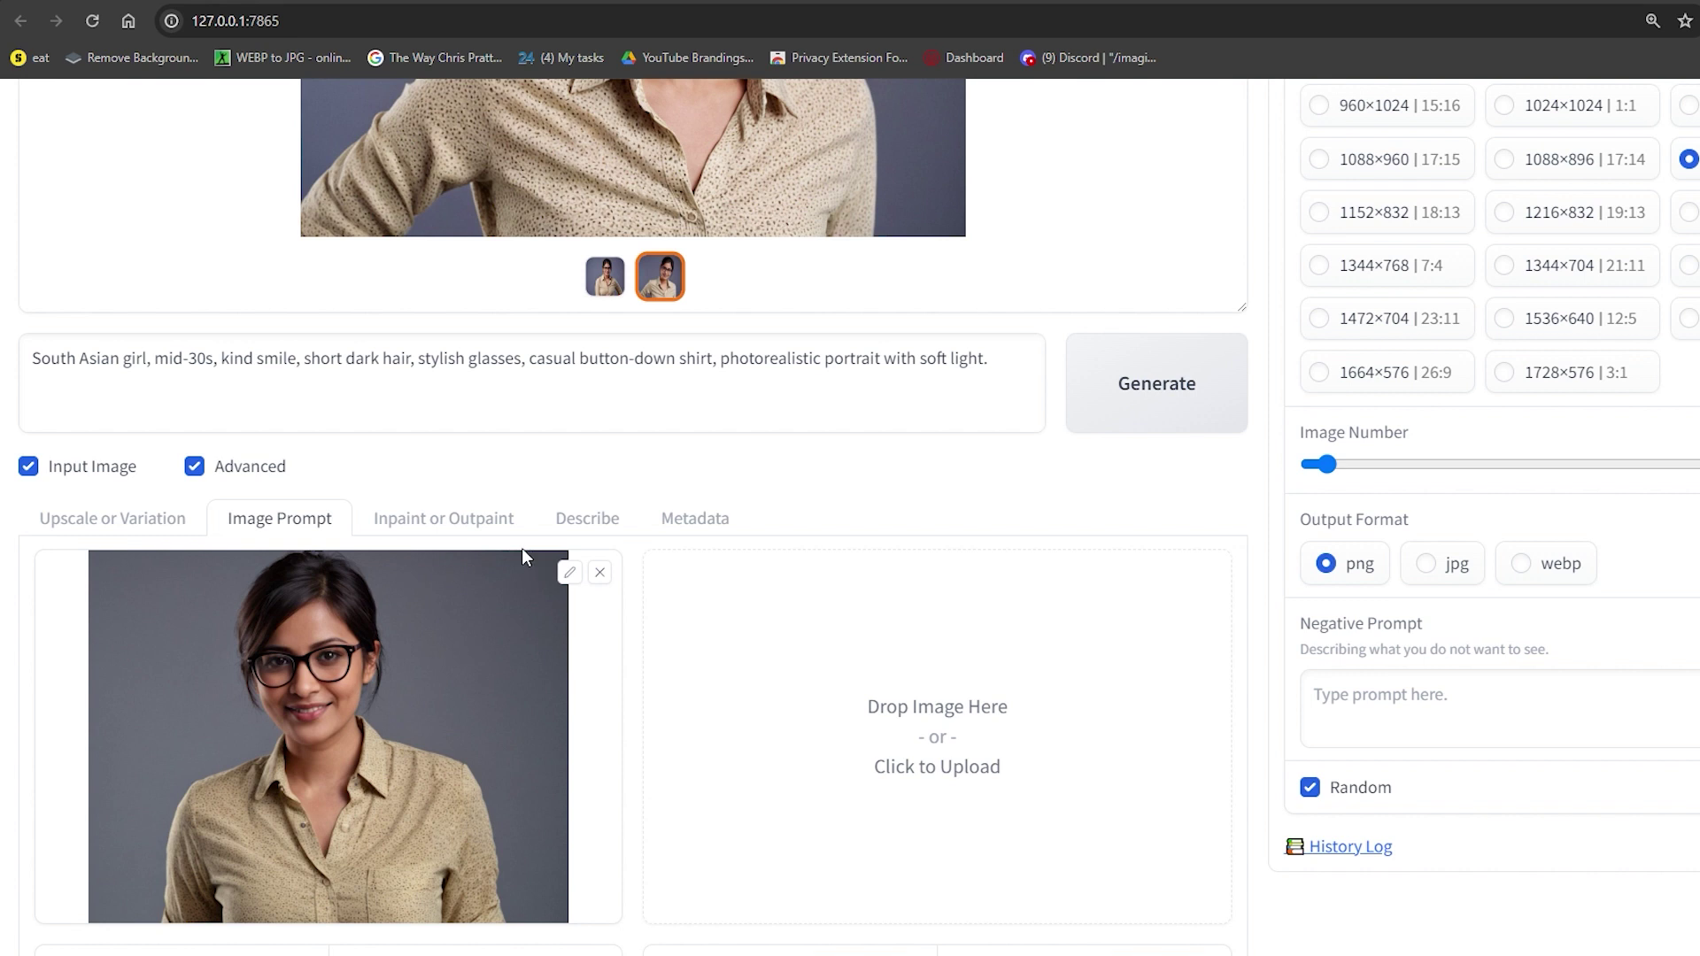
pyautogui.click(444, 518)
pyautogui.scroll(-3, 786, 596)
pyautogui.scroll(4, 756, 532)
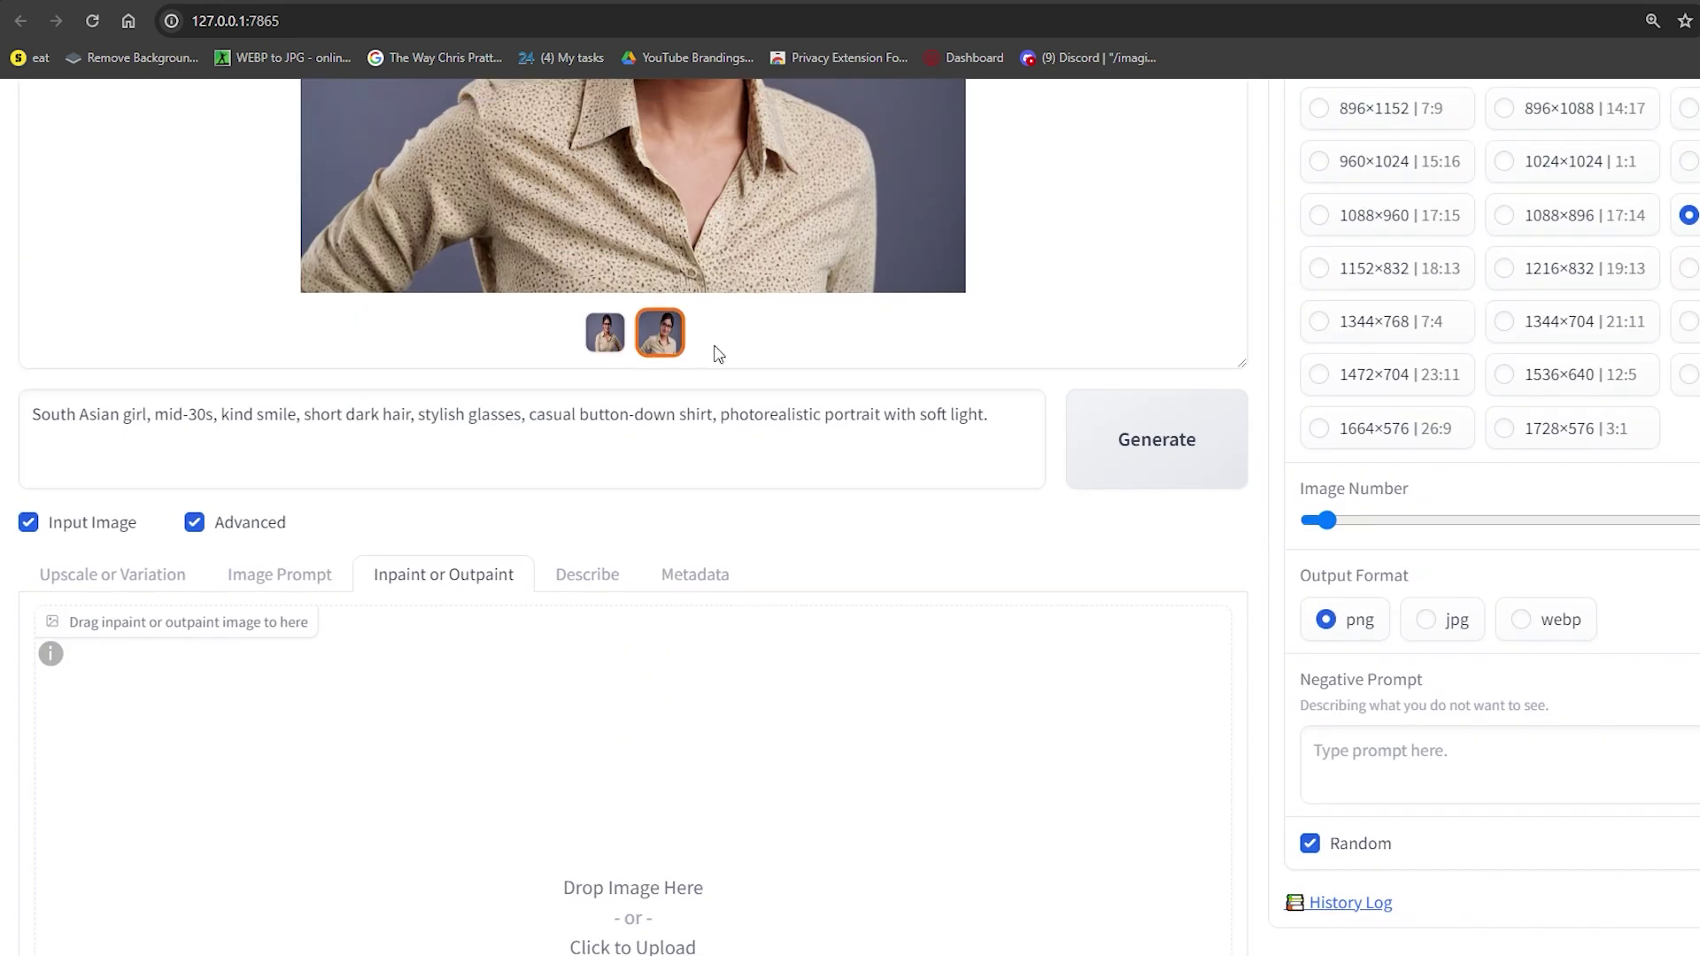
pyautogui.moveTo(667, 288); pyautogui.dragTo(633, 797)
pyautogui.scroll(-5, 633, 797)
pyautogui.click(225, 848)
pyautogui.write('stylish sun glasses')
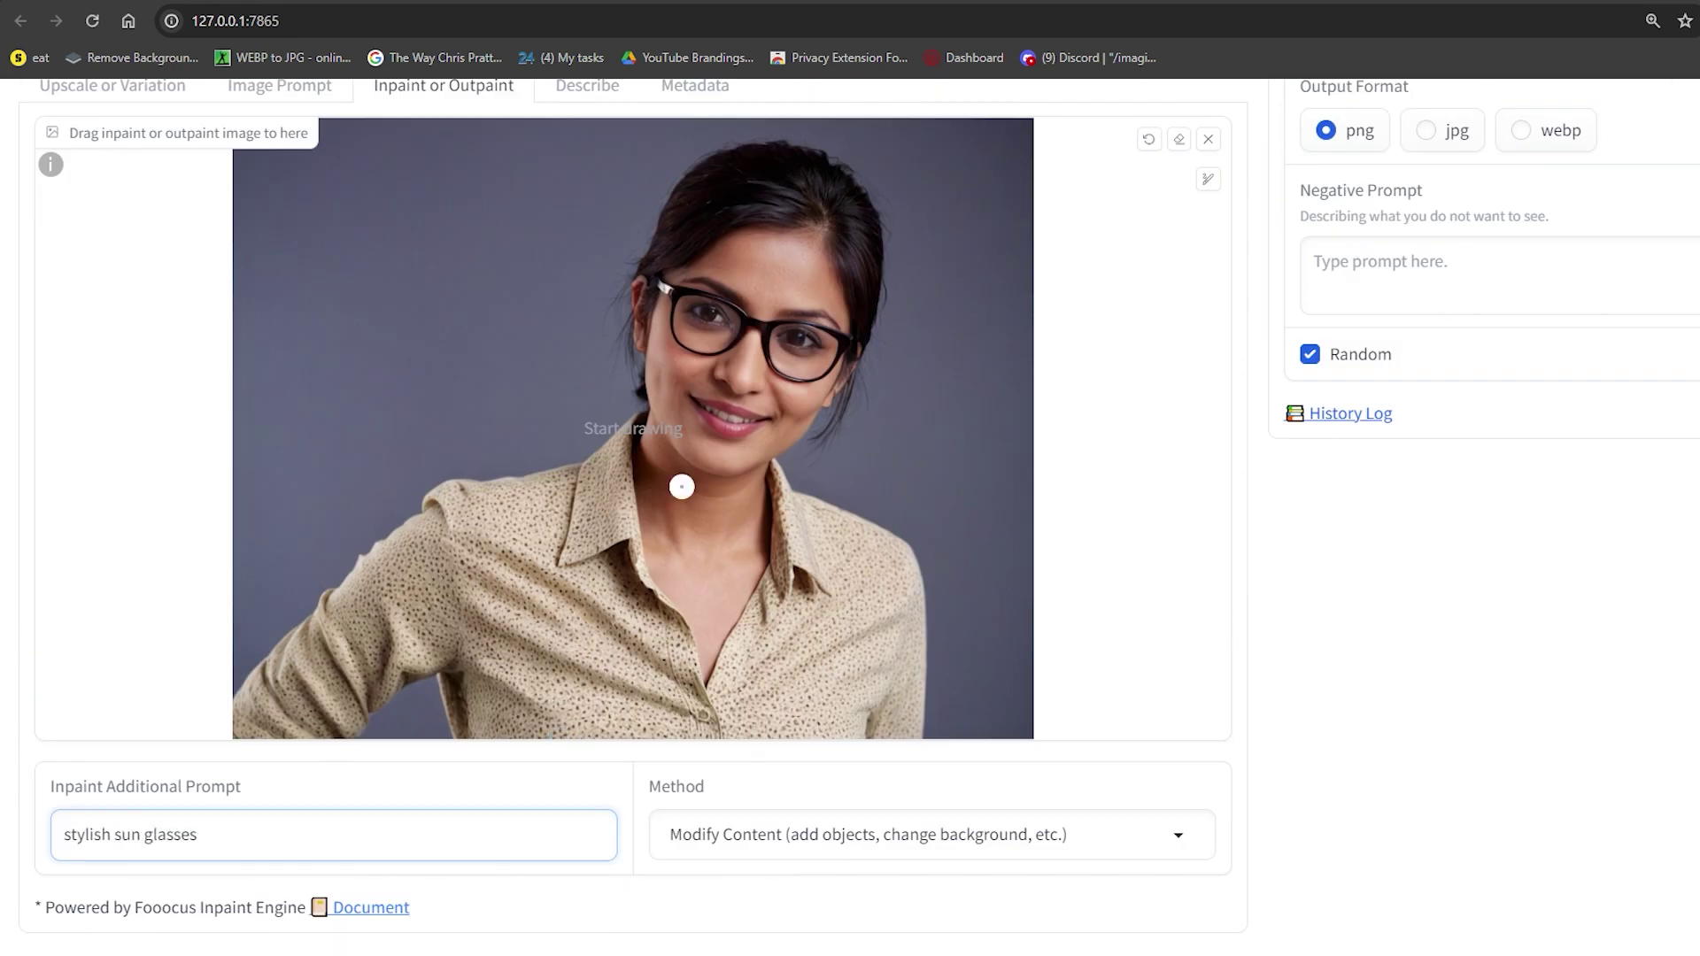
# Step: Mask both lenses and generate with the prompt 'stylish sun glasses'
pyautogui.moveTo(654, 282)
pyautogui.mouseDown()
pyautogui.moveTo(678, 325)
pyautogui.moveTo(729, 344)
pyautogui.moveTo(711, 312)
pyautogui.moveTo(821, 376)
pyautogui.moveTo(784, 336)
pyautogui.moveTo(866, 360)
pyautogui.mouseUp()
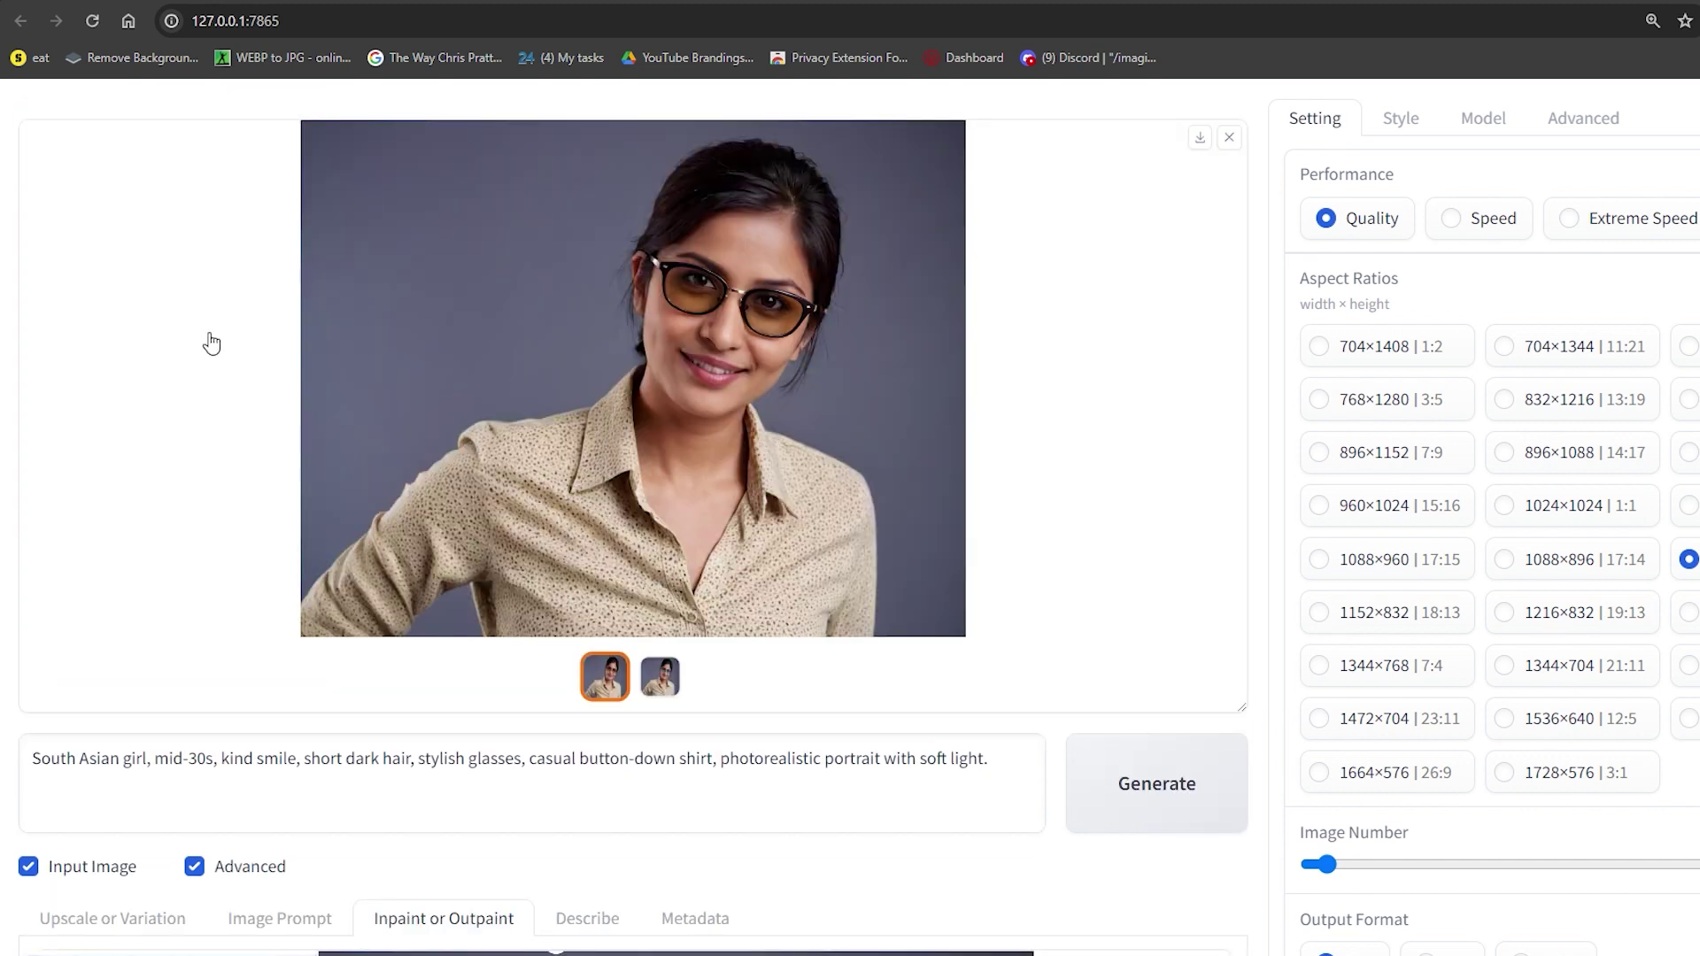
pyautogui.write('ylish sun glasses')
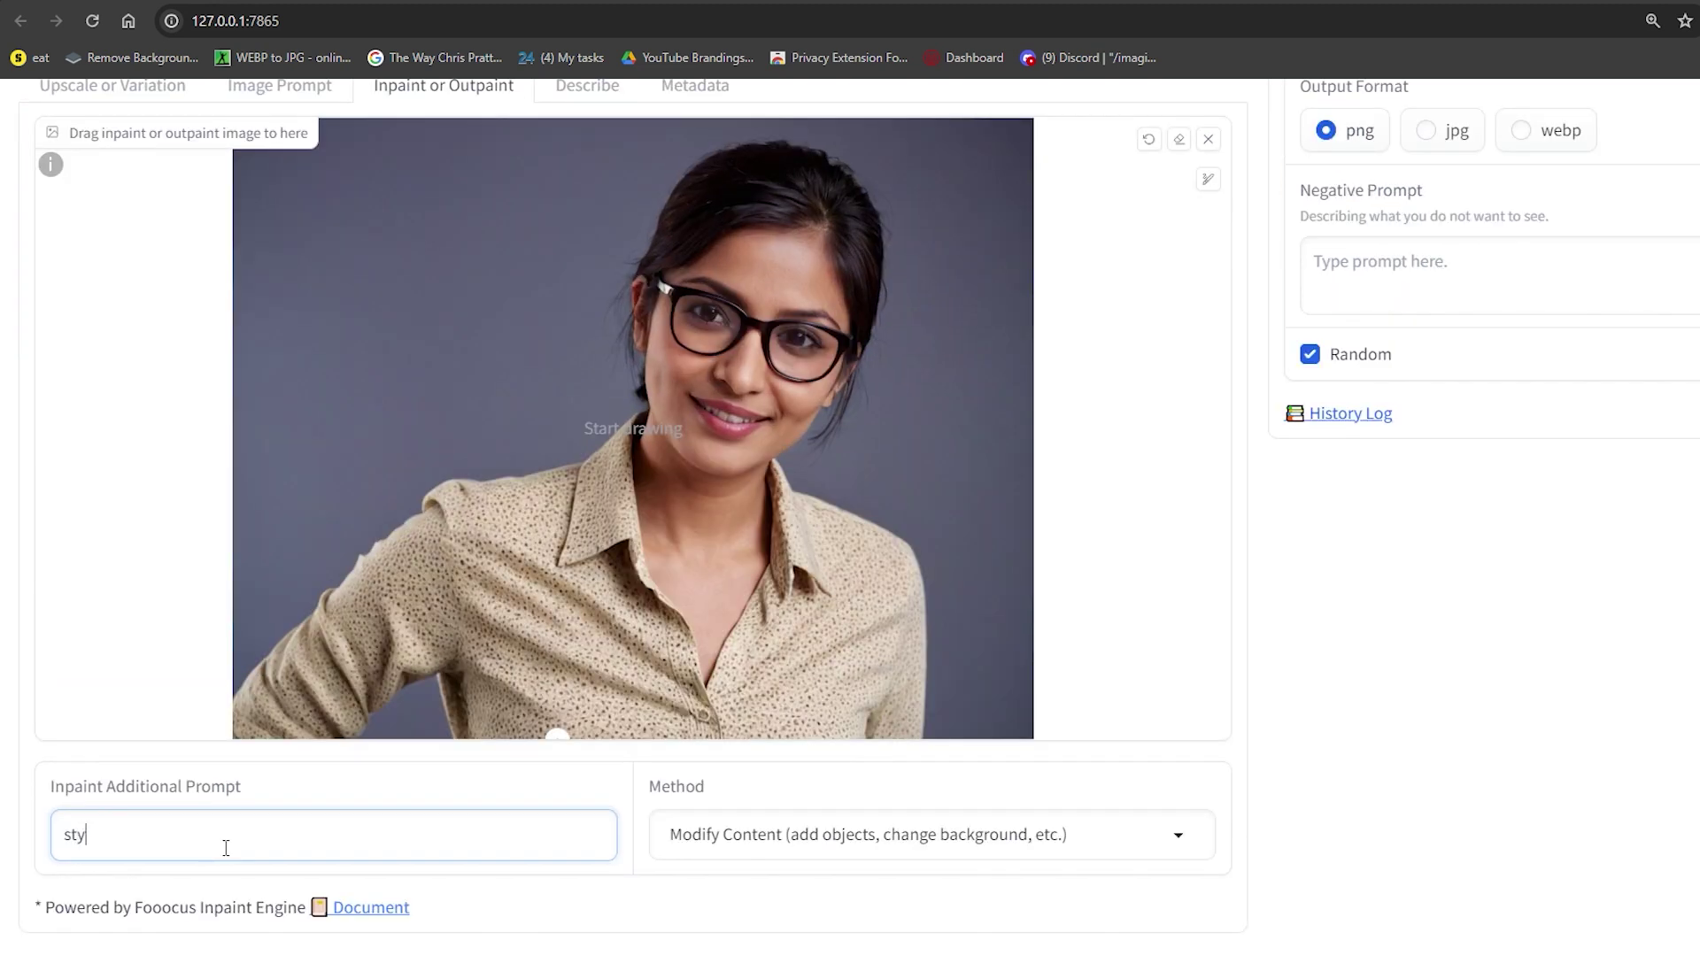
pyautogui.moveTo(666, 257)
pyautogui.mouseDown()
pyautogui.moveTo(685, 339)
pyautogui.moveTo(741, 323)
pyautogui.moveTo(713, 302)
pyautogui.moveTo(770, 358)
pyautogui.moveTo(838, 353)
pyautogui.mouseUp()
pyautogui.hotkey('ctrl', 'Return')
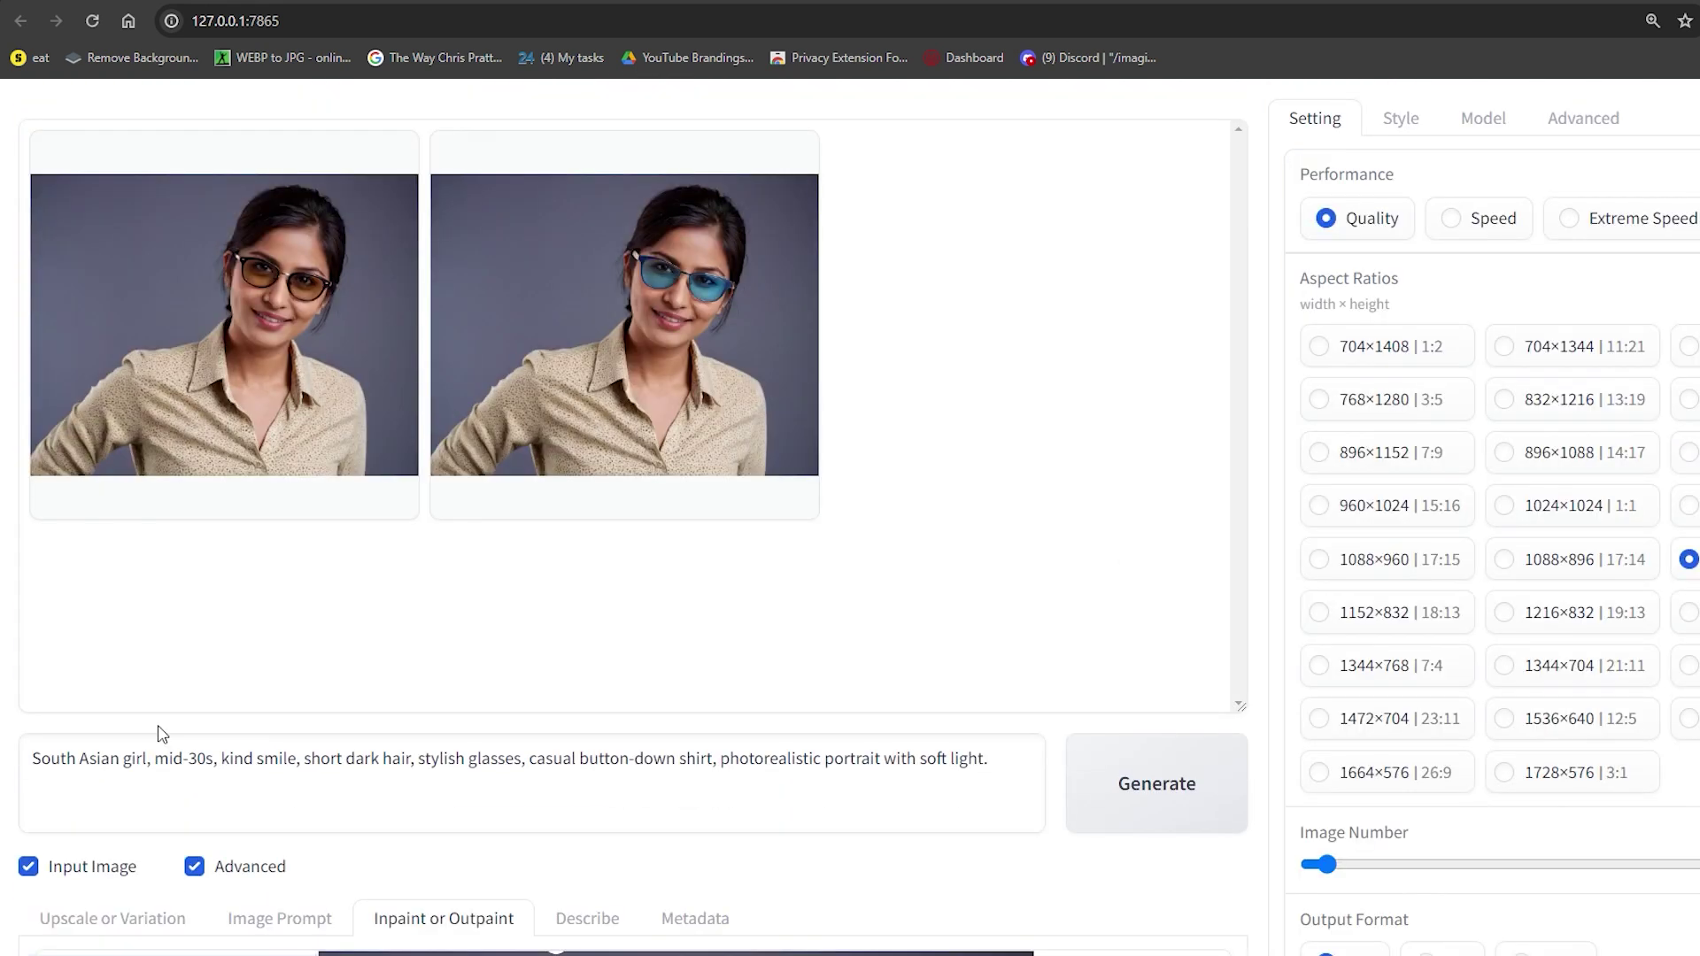
pyautogui.click(206, 341)
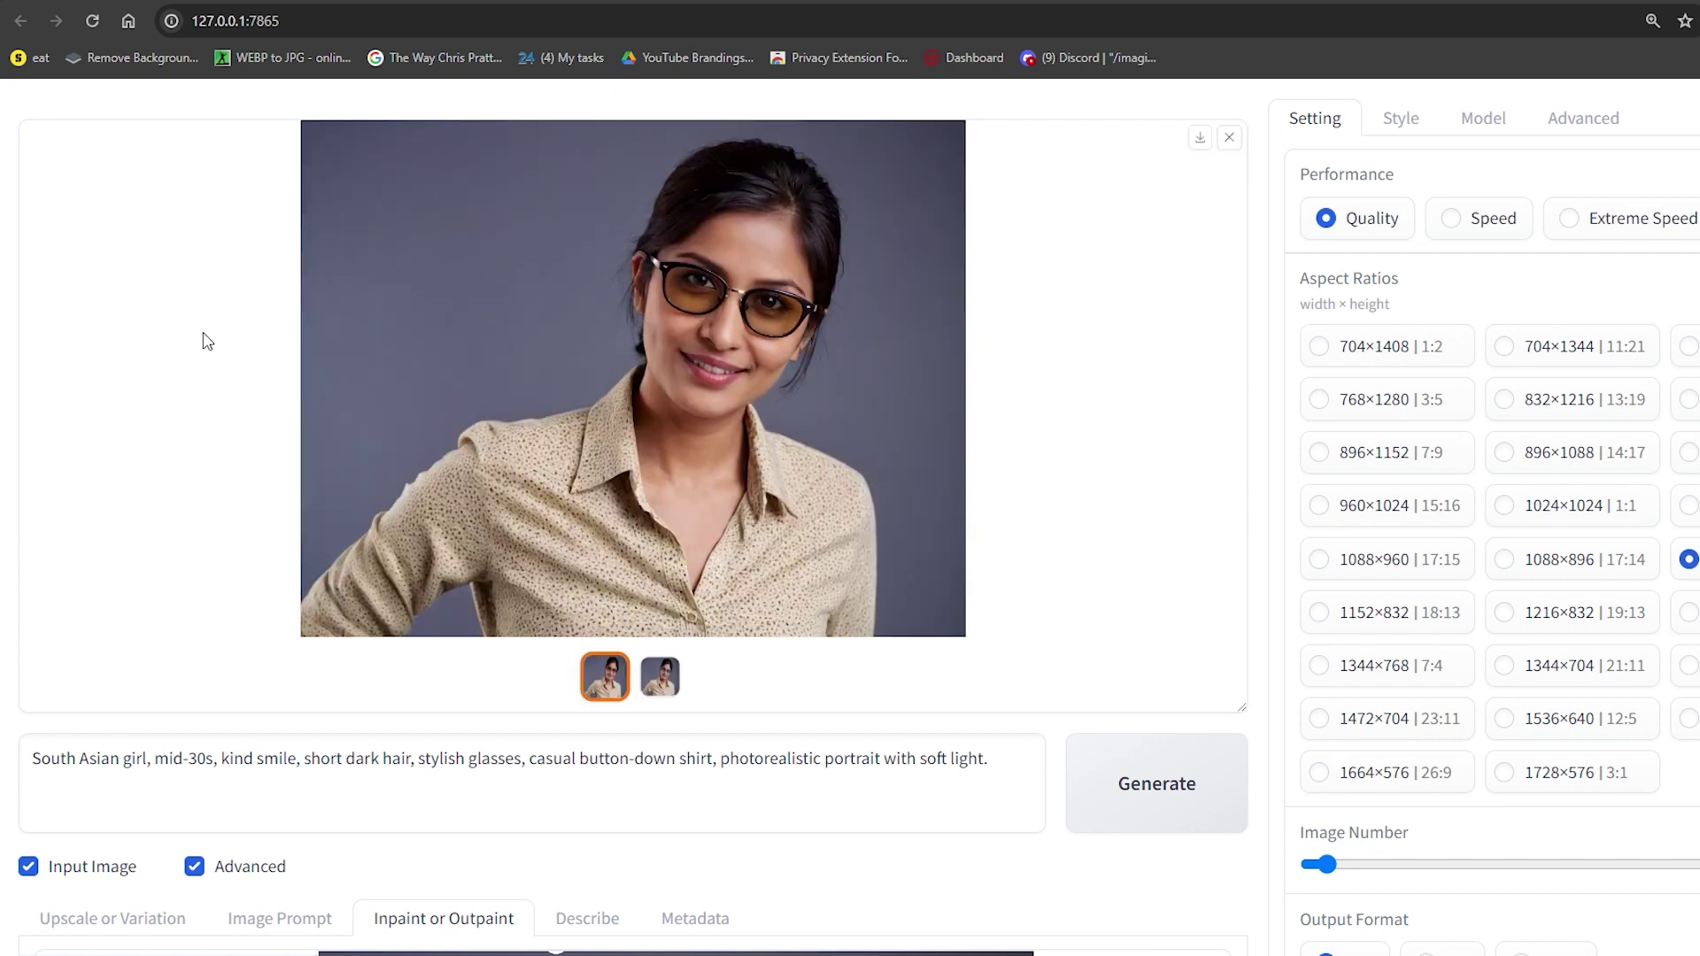
# Step: Preview the amber-sunglasses portrait full-screen and return to it in the gallery
pyautogui.click(211, 344)
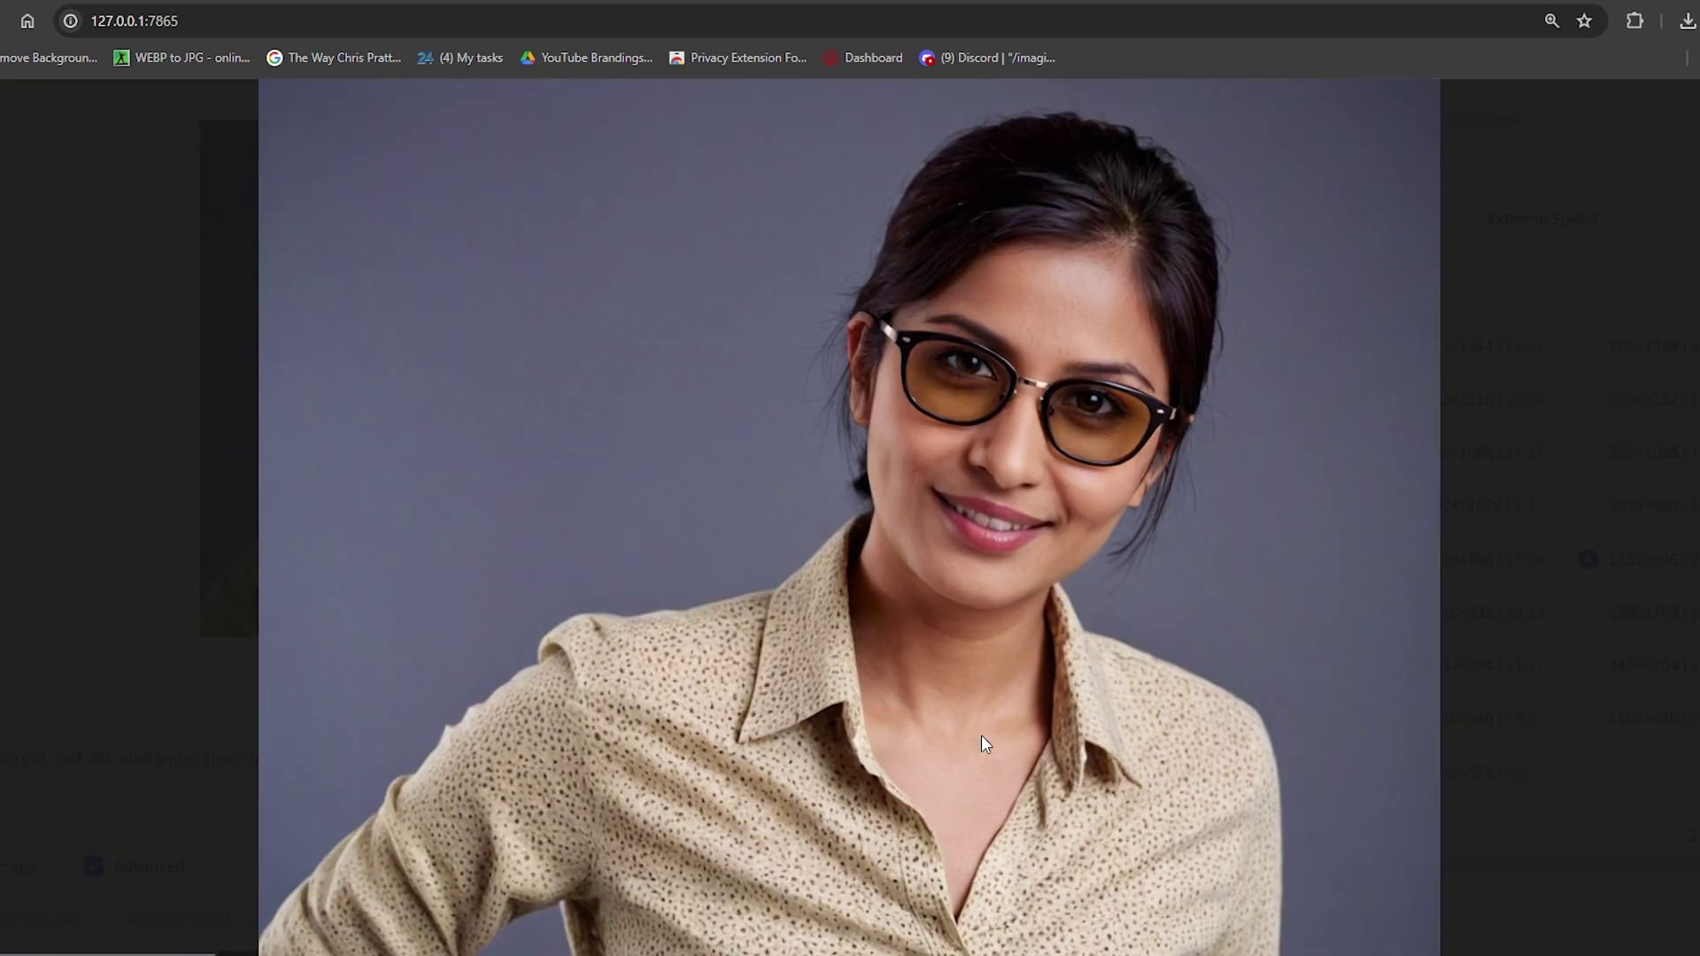
pyautogui.click(1074, 780)
pyautogui.click(870, 549)
pyautogui.press('Escape')
pyautogui.click(207, 341)
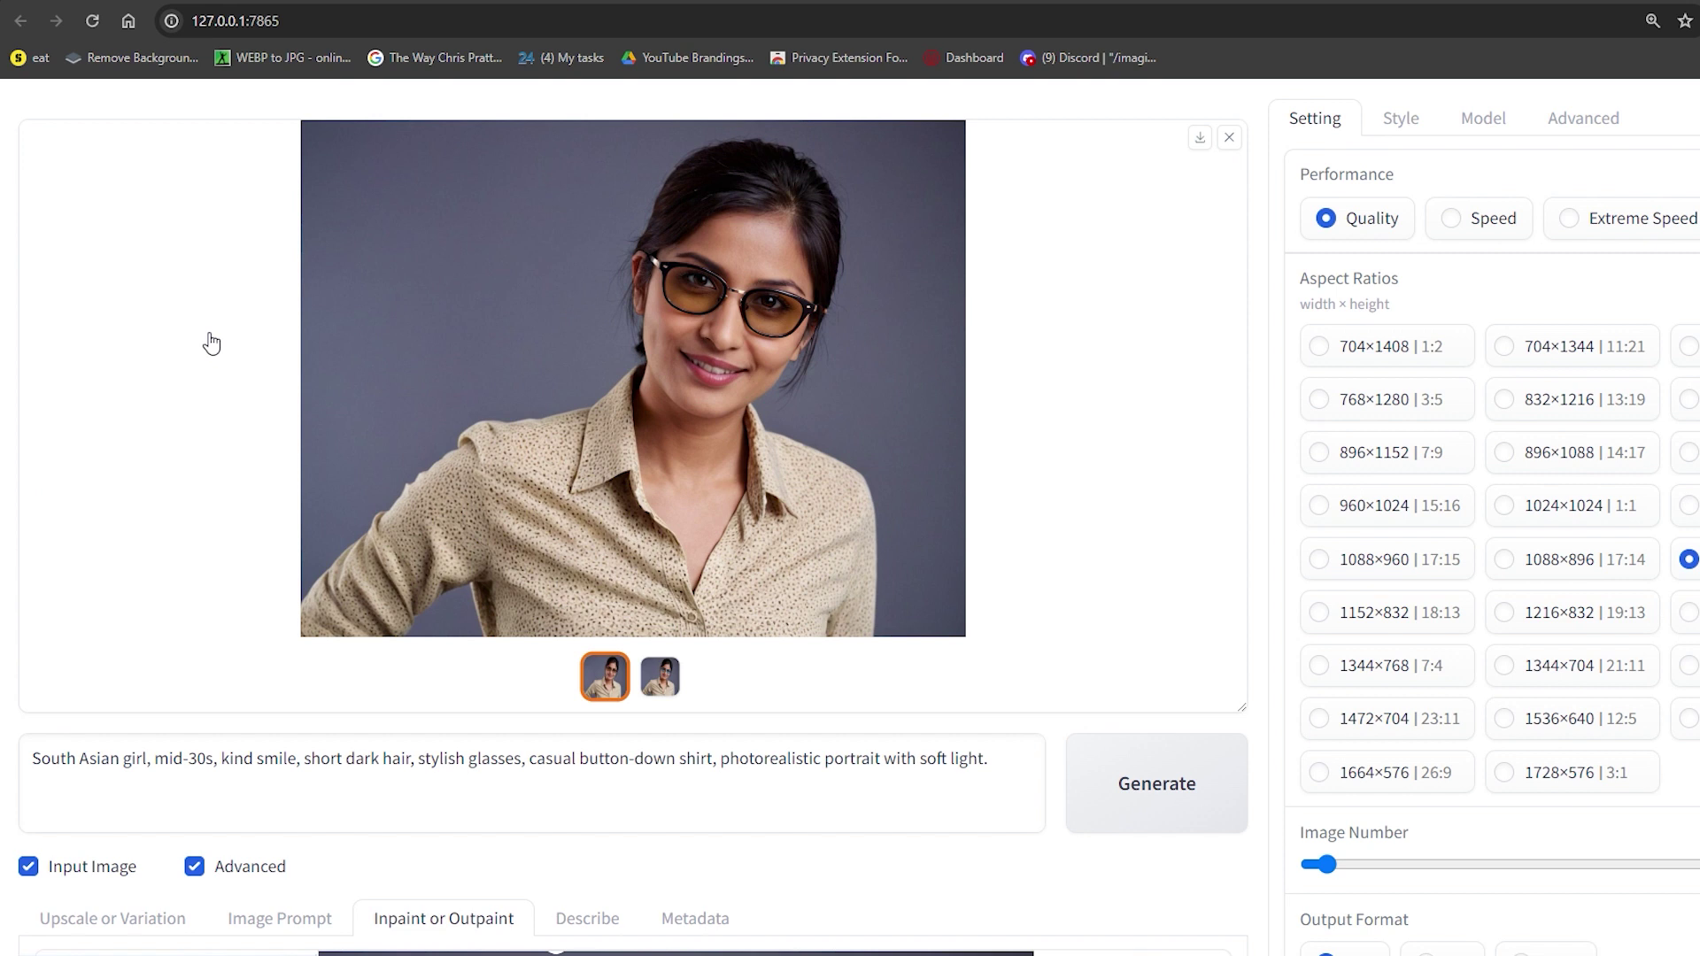
# Step: Mask the shirt to get plain and floral green-shirt versions
pyautogui.scroll(-10, 211, 344)
pyautogui.moveTo(239, 700)
pyautogui.mouseDown()
pyautogui.moveTo(388, 537)
pyautogui.moveTo(359, 625)
pyautogui.moveTo(616, 574)
pyautogui.moveTo(779, 673)
pyautogui.moveTo(842, 500)
pyautogui.moveTo(895, 703)
pyautogui.moveTo(780, 715)
pyautogui.mouseUp()
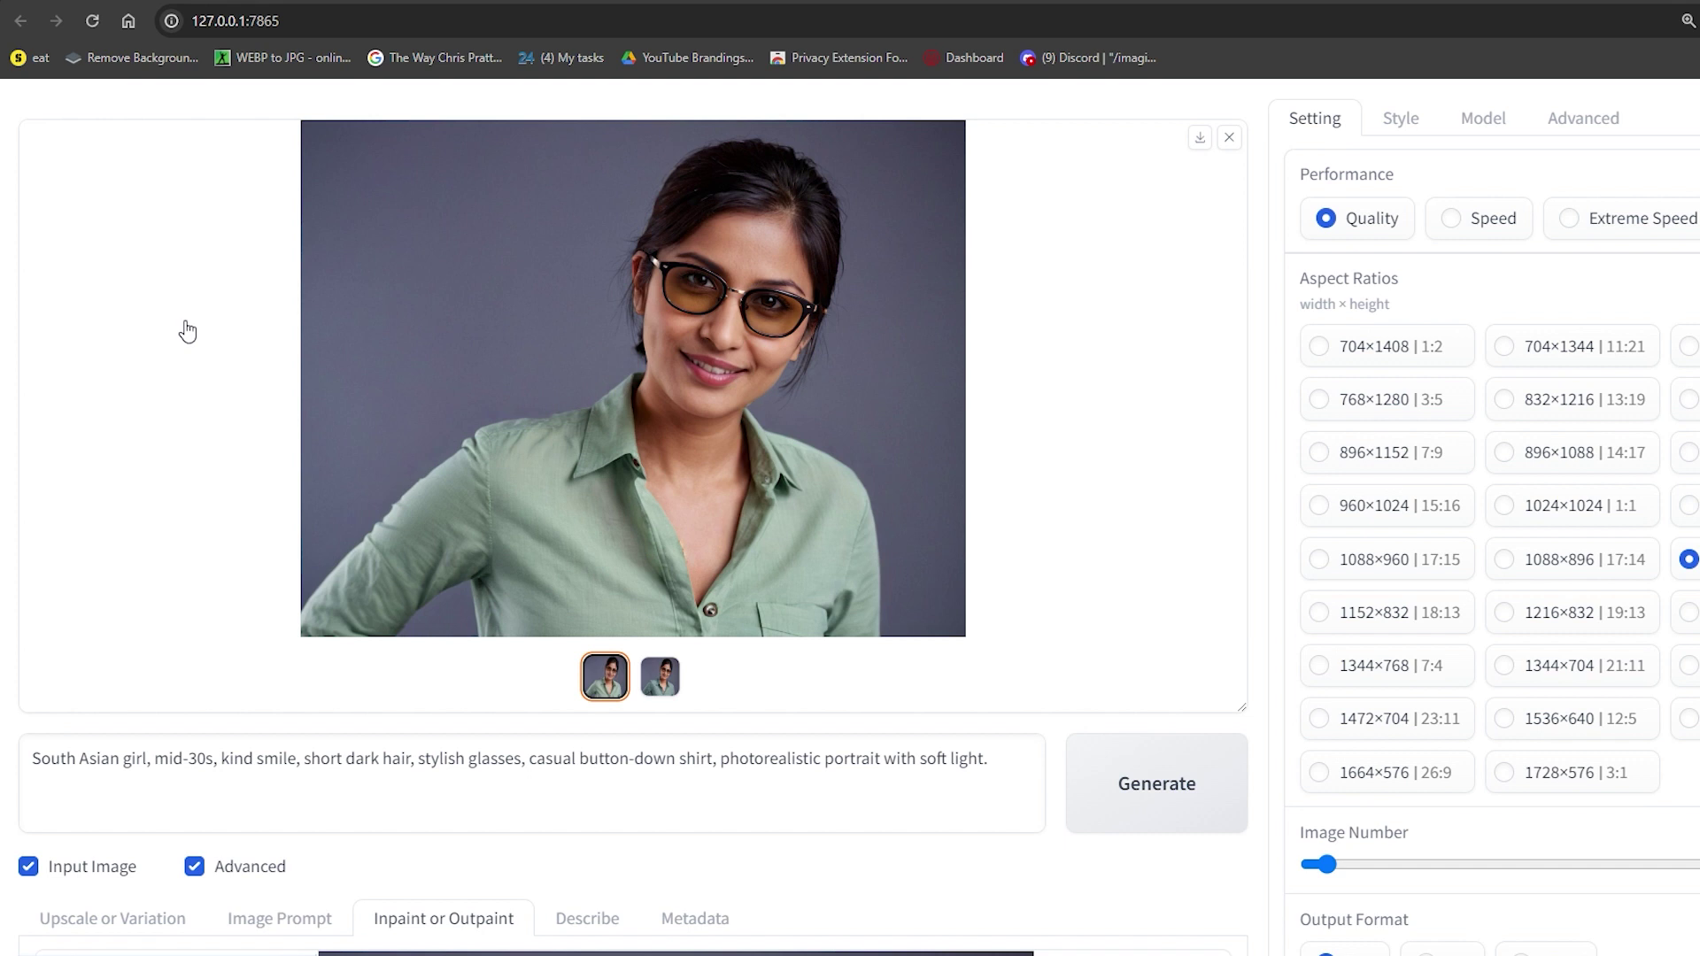
pyautogui.press('Right')
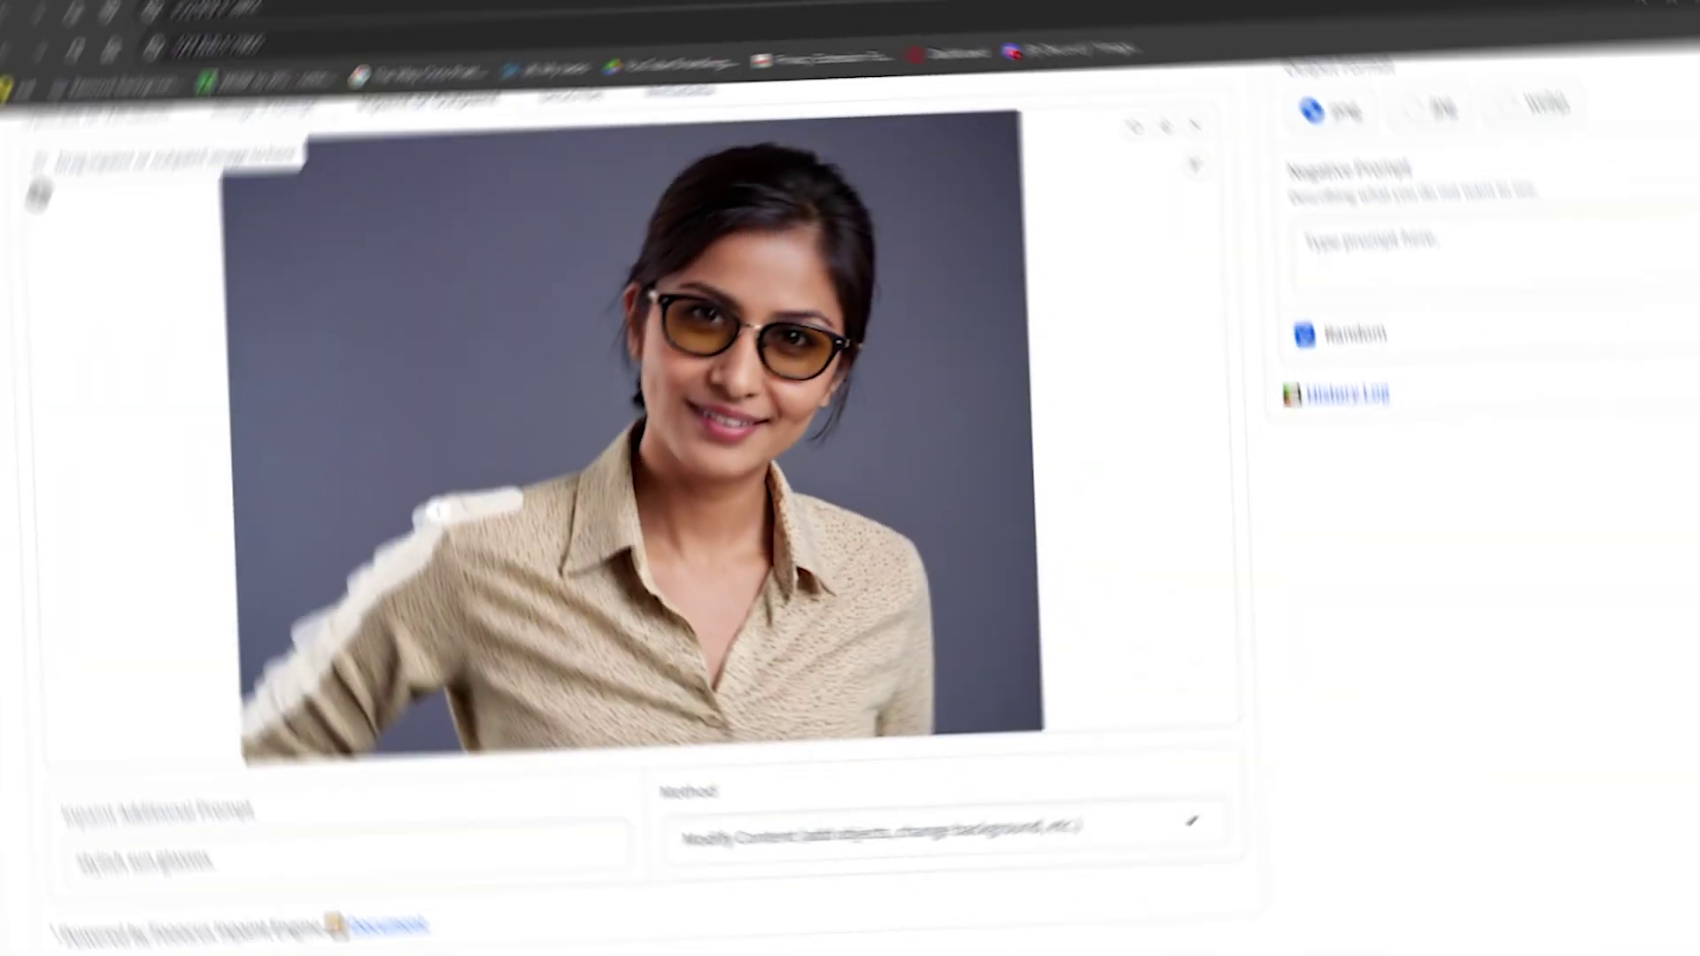
pyautogui.moveTo(496, 575)
pyautogui.mouseDown()
pyautogui.moveTo(416, 655)
pyautogui.moveTo(589, 679)
pyautogui.moveTo(655, 584)
pyautogui.moveTo(555, 615)
pyautogui.moveTo(797, 531)
pyautogui.moveTo(907, 578)
pyautogui.moveTo(797, 700)
pyautogui.mouseUp()
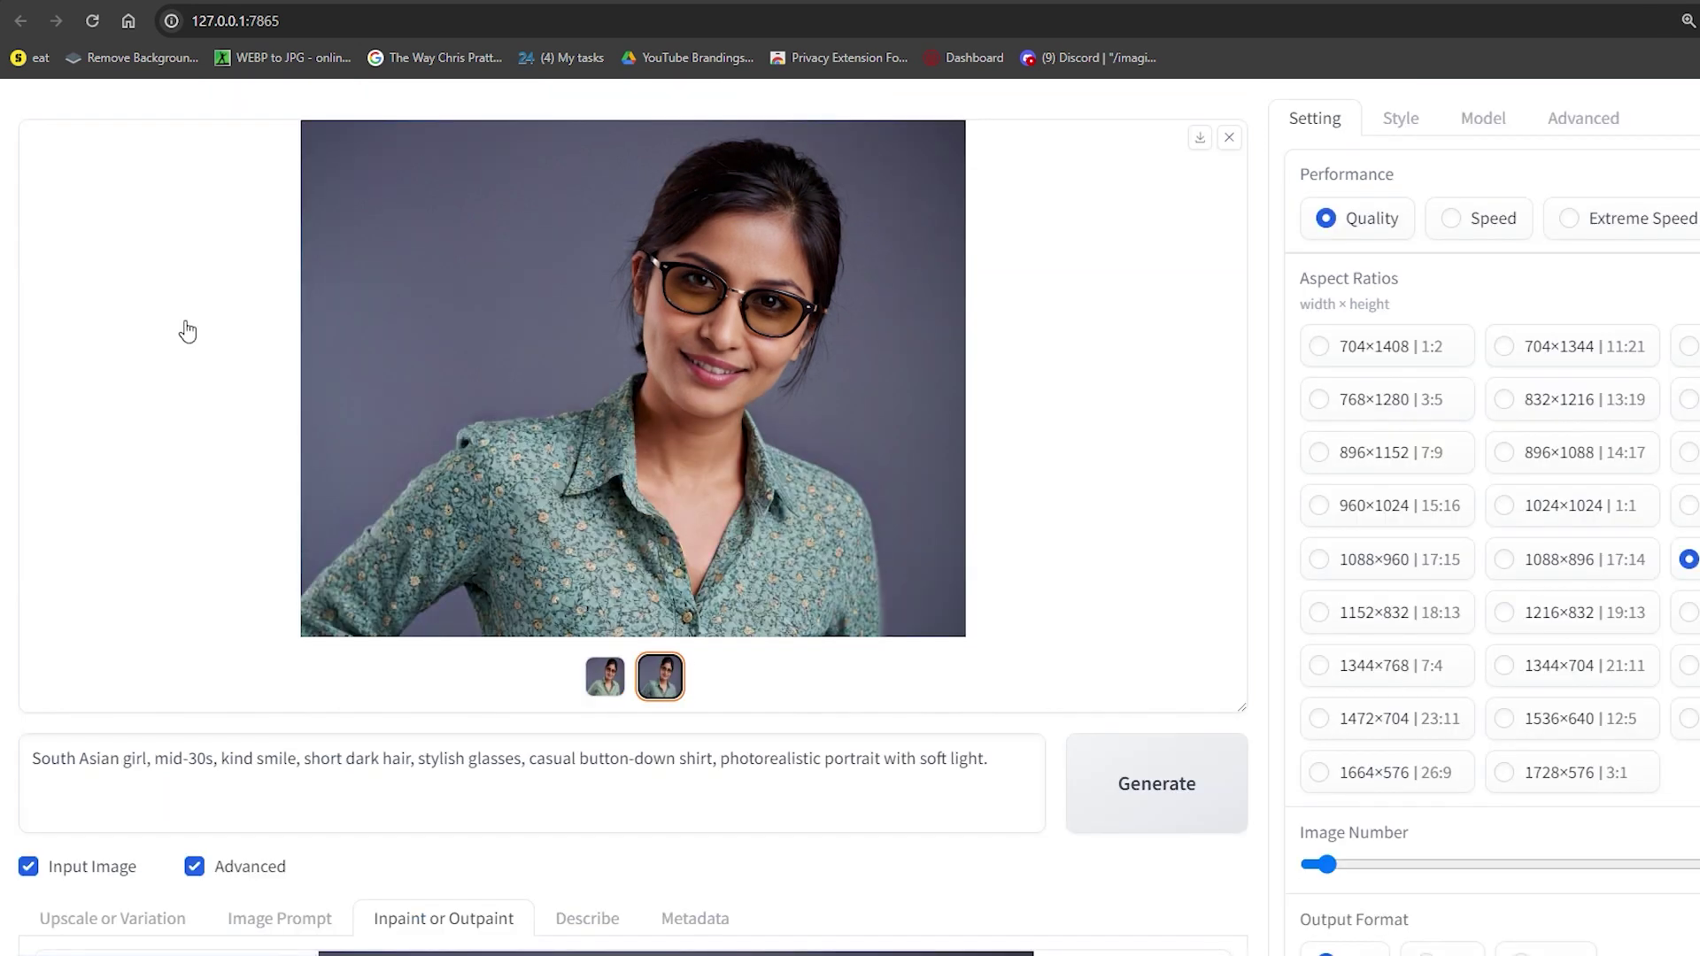